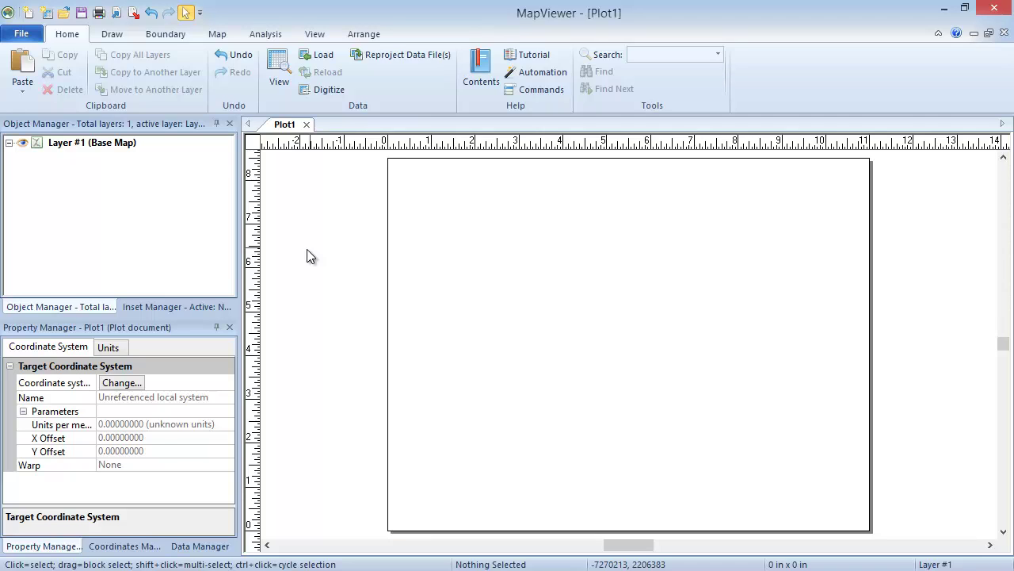
Open the sample project MapTypes.gsm from the MapViewer 8 Samples folder.
{"action": "left_click", "coordinate": [21, 33]}
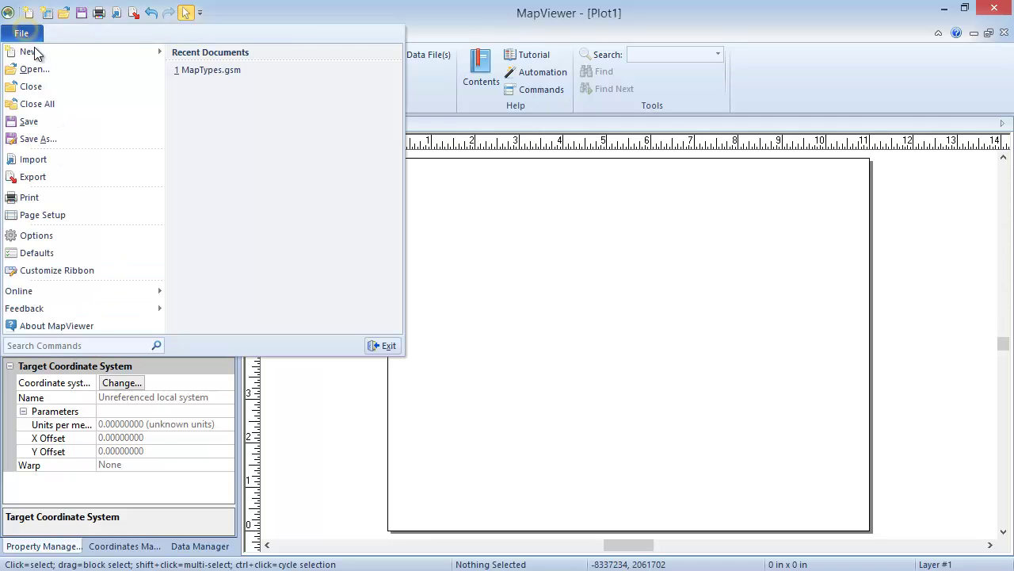
{"action": "left_click", "coordinate": [63, 74]}
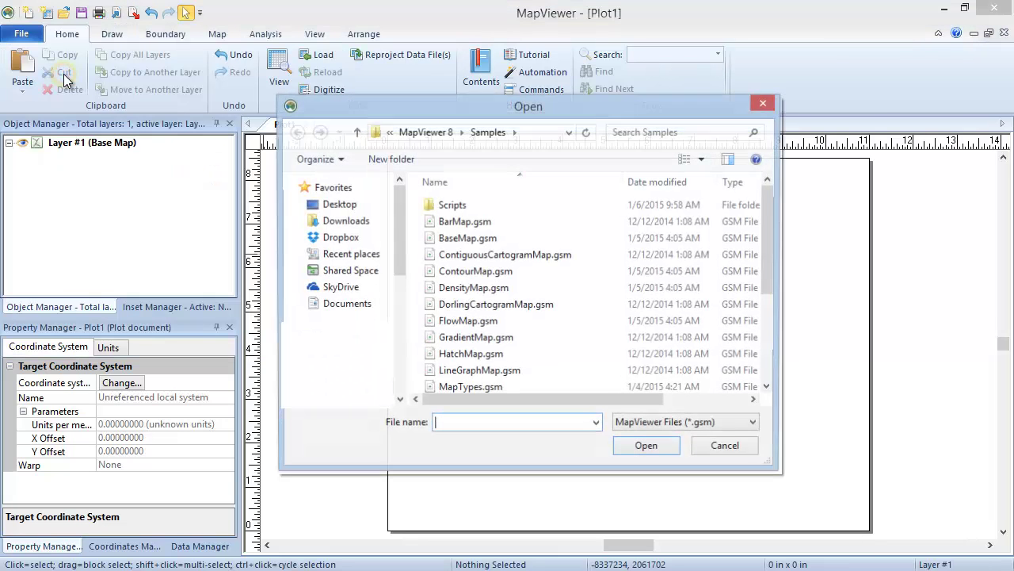
{"action": "left_click", "coordinate": [562, 382]}
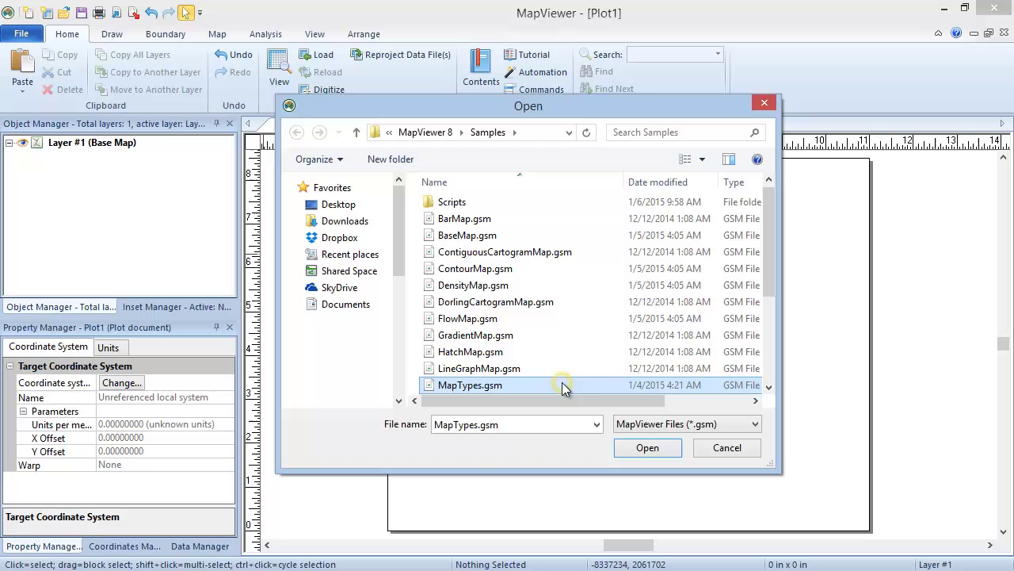
{"action": "left_click", "coordinate": [669, 455]}
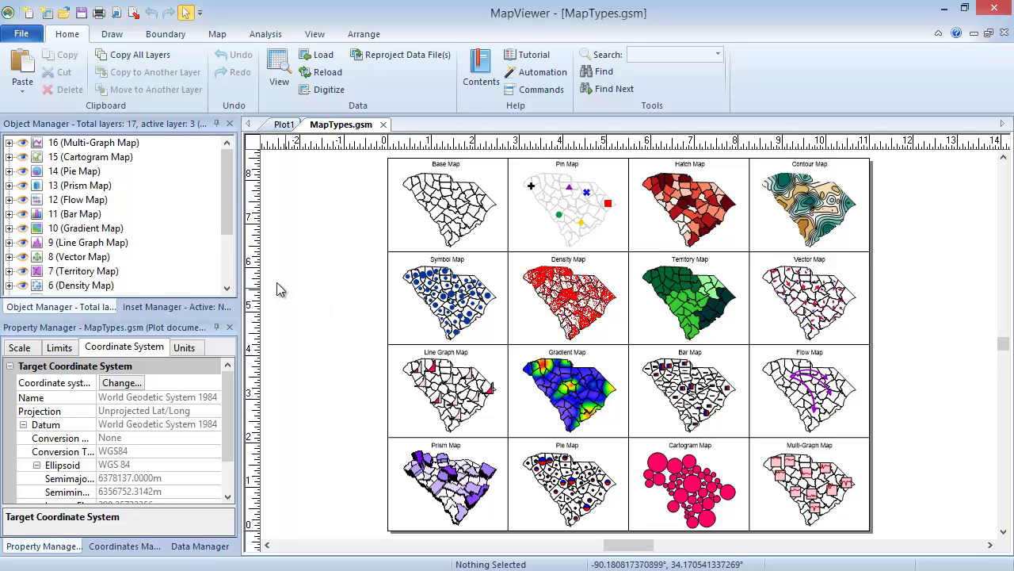
View the data worksheet linked to the Hatch Map layer and return to the MapTypes.gsm plot.
{"action": "left_click_drag", "start_coordinate": [229, 214], "coordinate": [232, 271]}
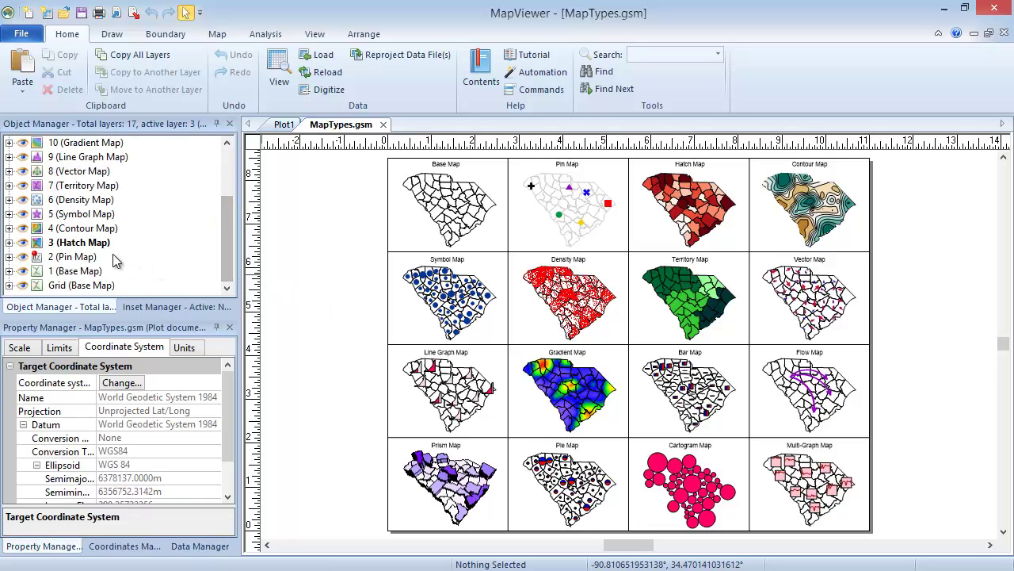
{"action": "left_click", "coordinate": [59, 242]}
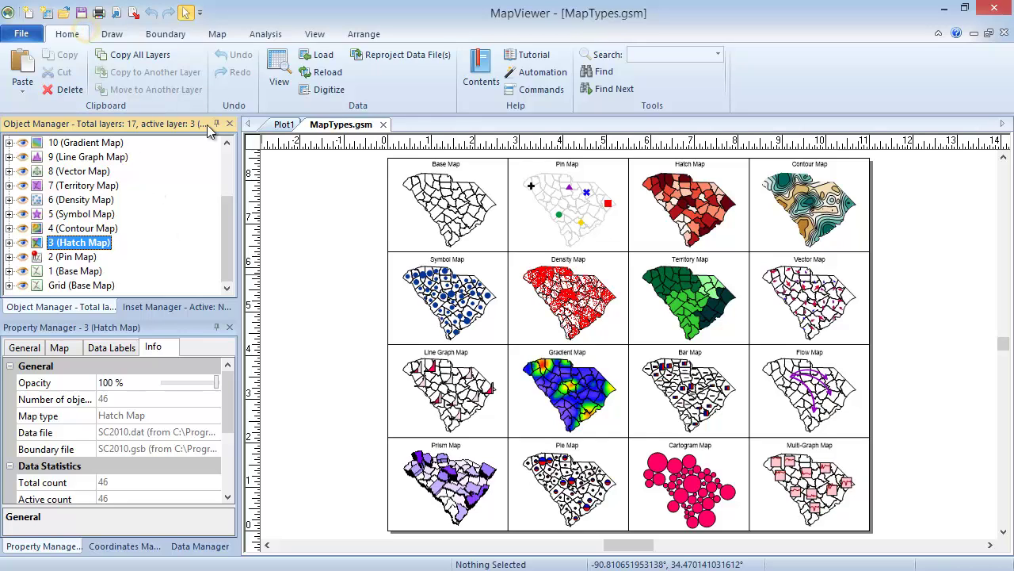
{"action": "left_click", "coordinate": [277, 82]}
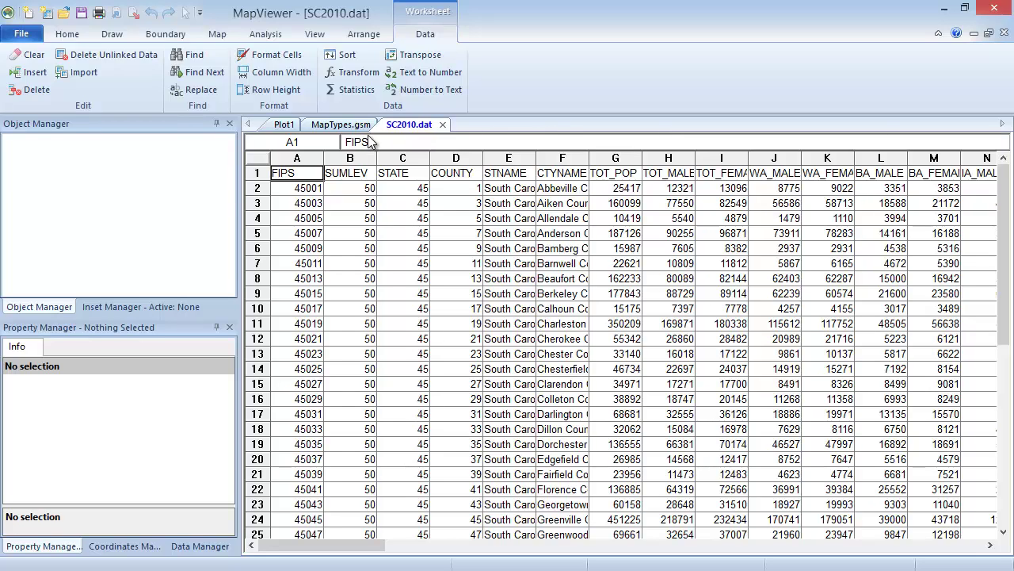
{"action": "left_click", "coordinate": [341, 127]}
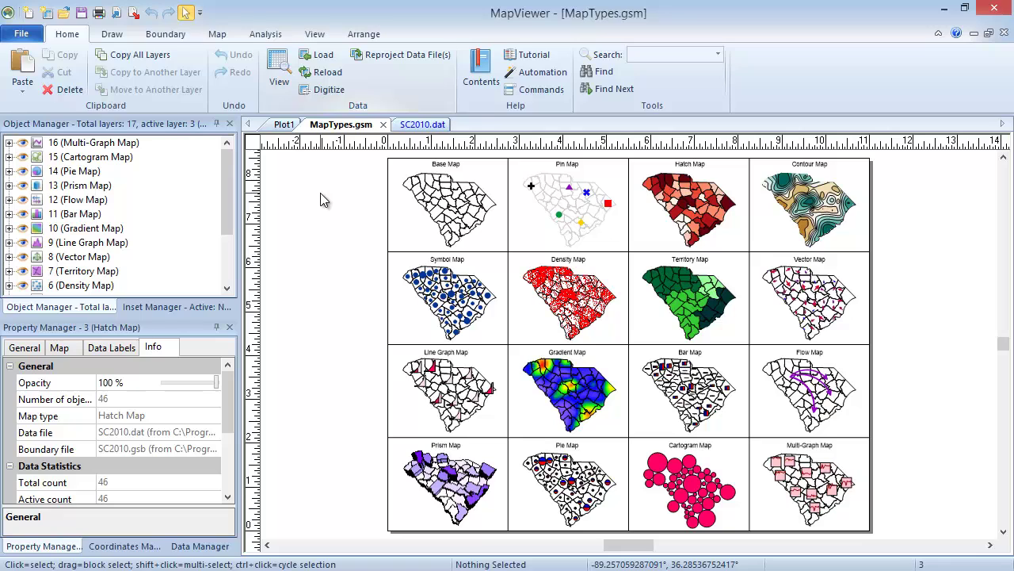
Hide the Object Manager and show it again.
{"action": "left_click", "coordinate": [320, 39]}
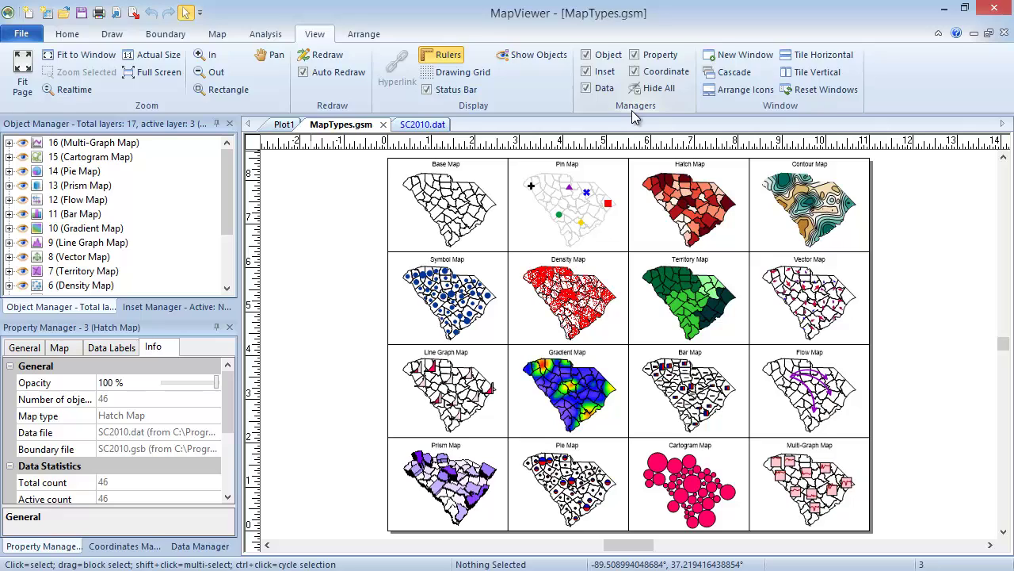
{"action": "left_click", "coordinate": [586, 55]}
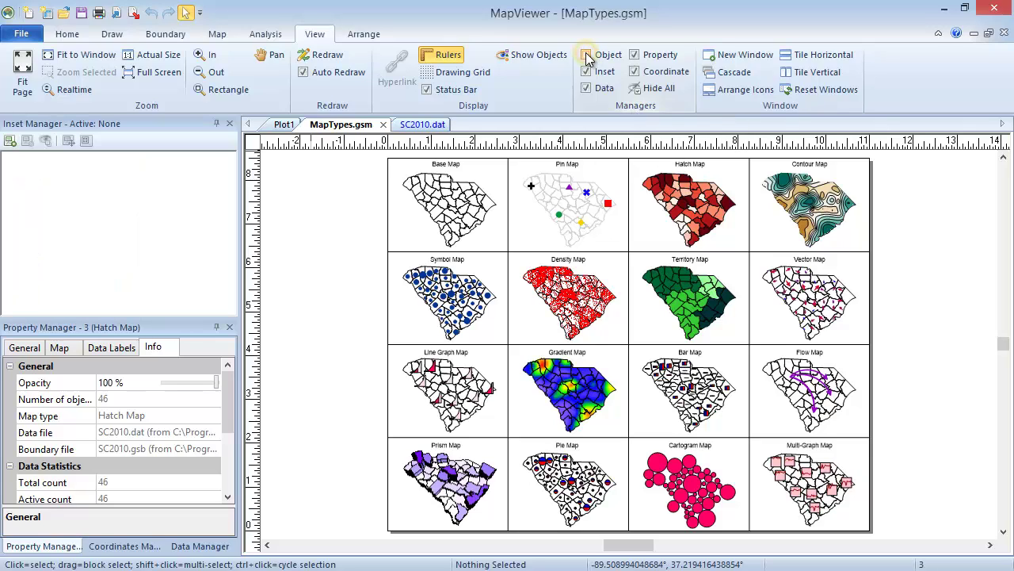
{"action": "left_click", "coordinate": [587, 55]}
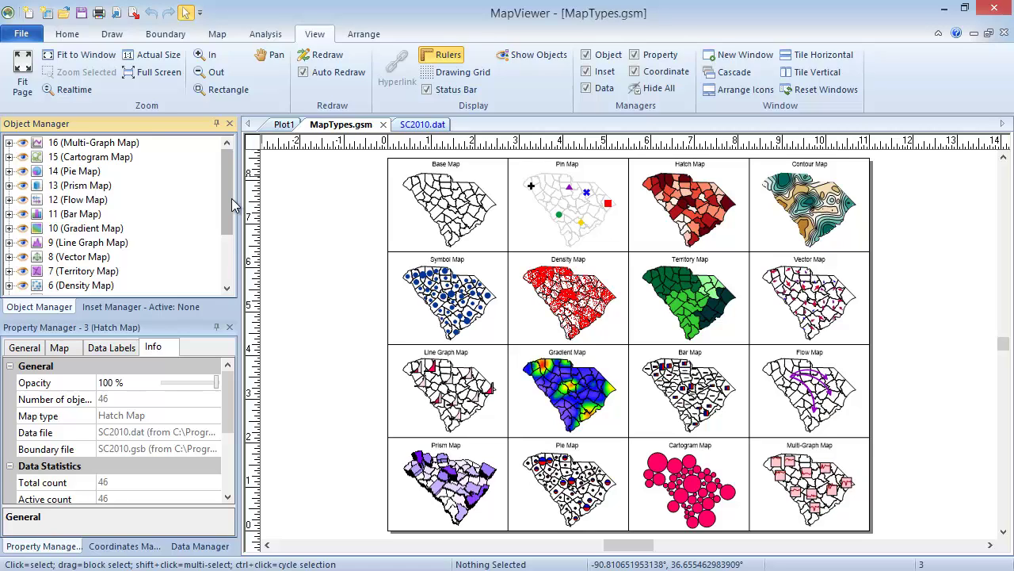
Turn off the visibility of the Hatch Map layer and turn it back on.
{"action": "left_click_drag", "start_coordinate": [232, 198], "coordinate": [216, 243]}
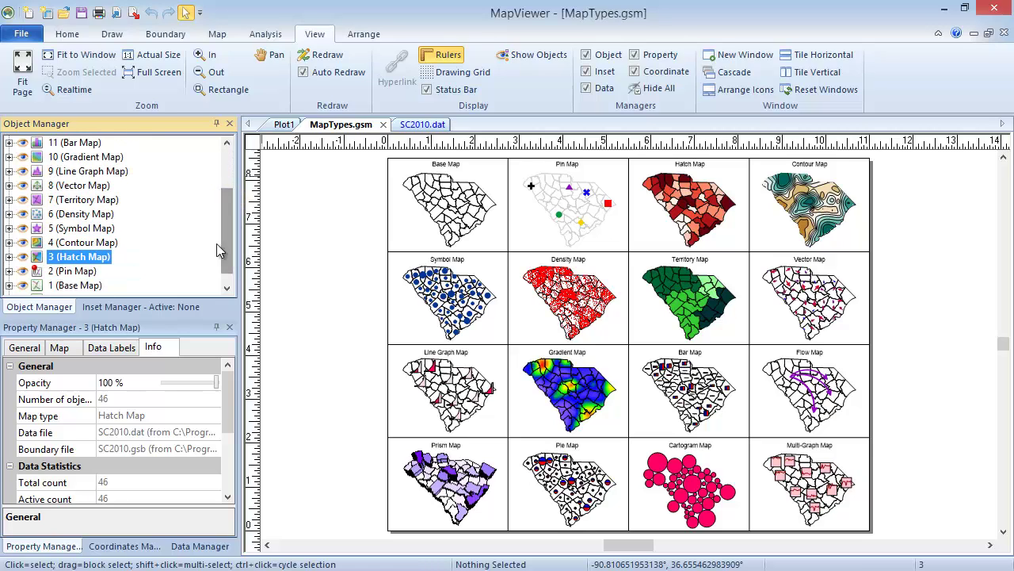
{"action": "left_click", "coordinate": [22, 256]}
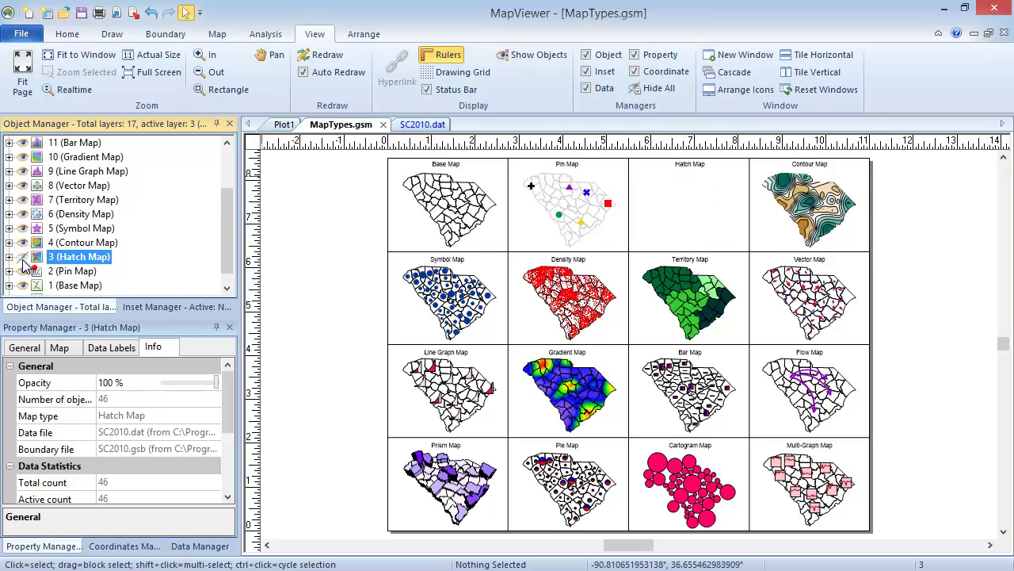
{"action": "left_click", "coordinate": [23, 258]}
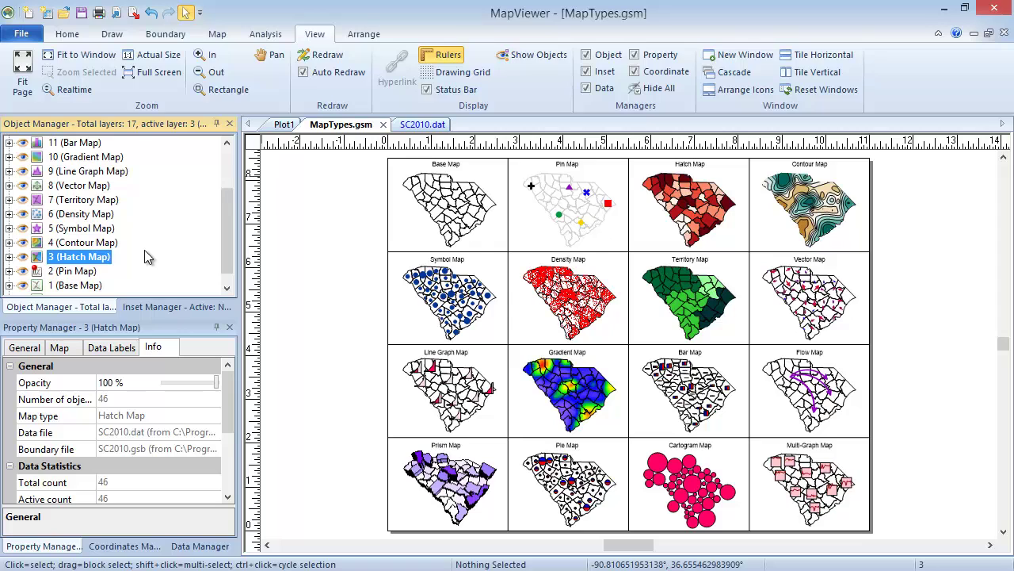
Lock the Hatch Map layer and unlock it again.
{"action": "right_click", "coordinate": [103, 256]}
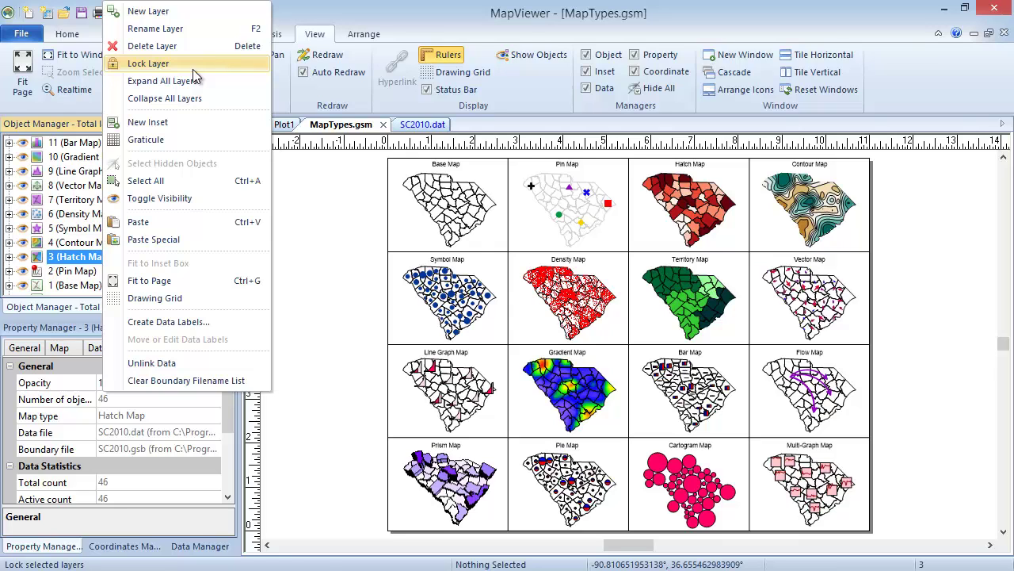
{"action": "left_click", "coordinate": [290, 231]}
{"action": "left_click", "coordinate": [34, 261]}
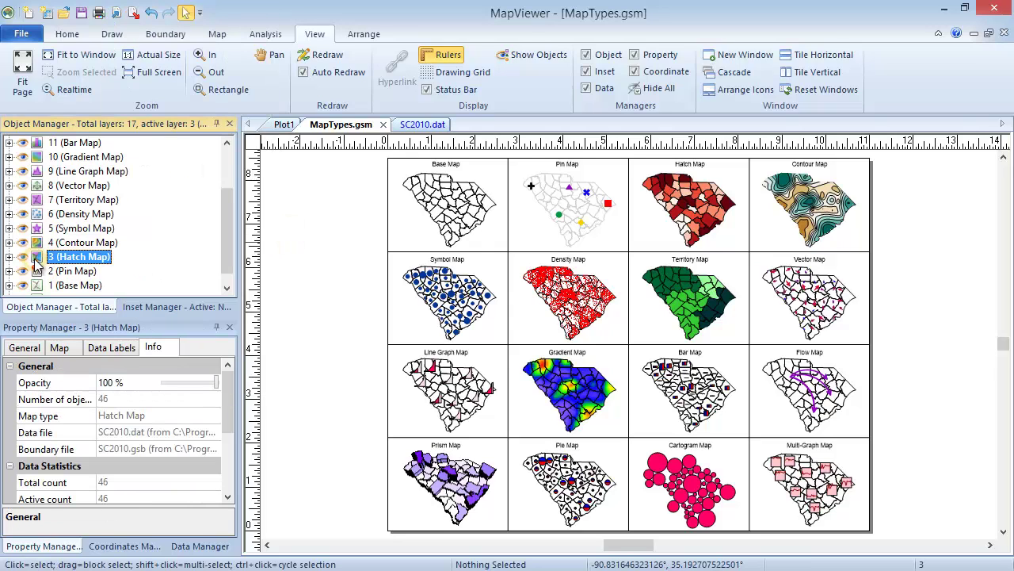
{"action": "left_click", "coordinate": [219, 36]}
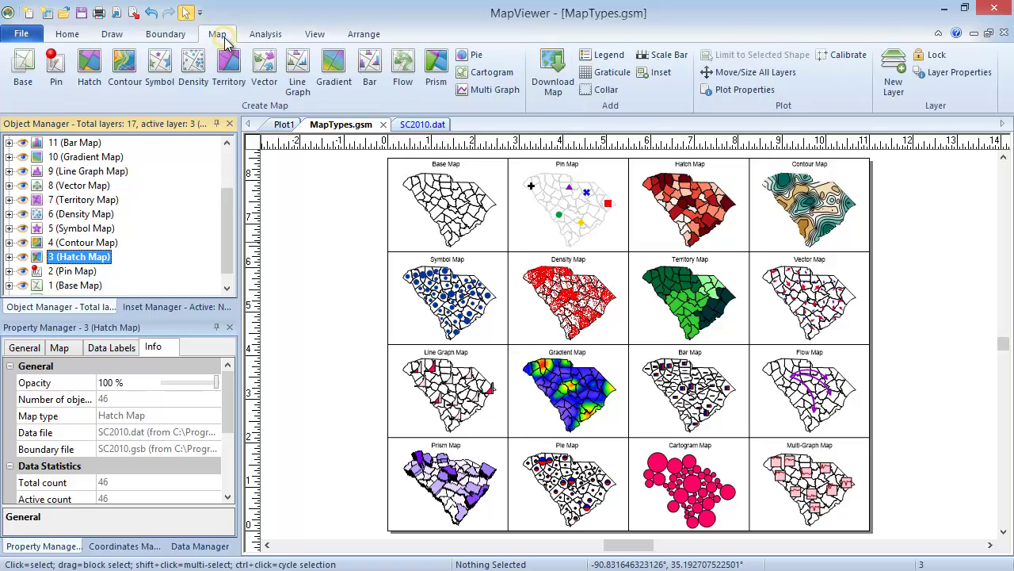
{"action": "left_click", "coordinate": [943, 56]}
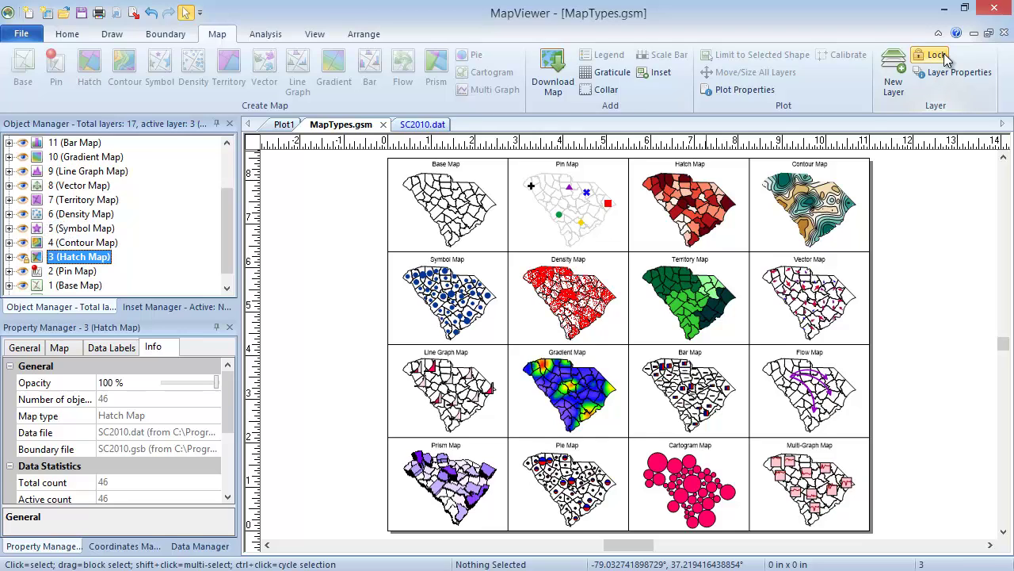
{"action": "left_click", "coordinate": [943, 57]}
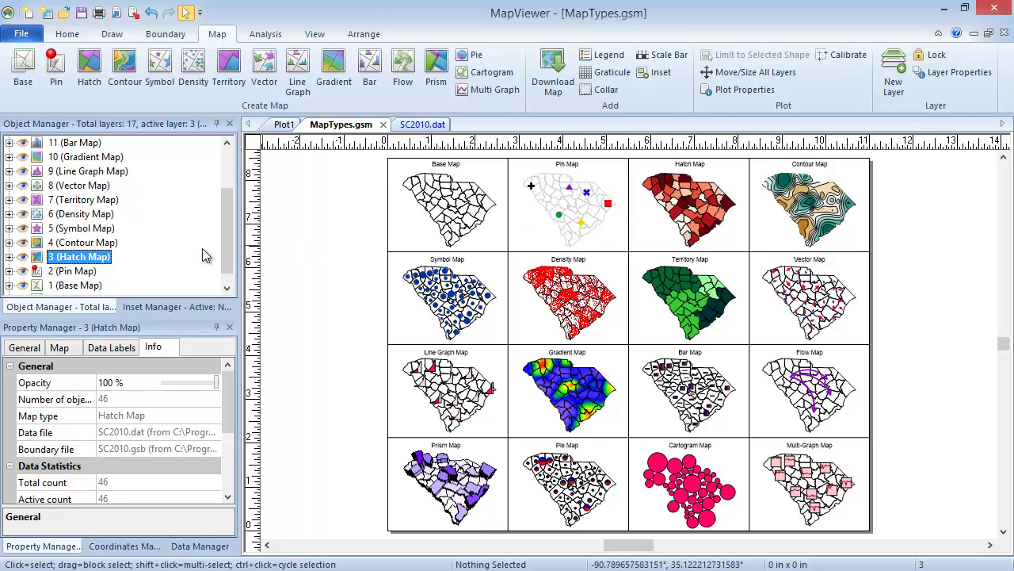
Add a graticule to the Hatch Map layer and remove it again.
{"action": "right_click", "coordinate": [79, 256]}
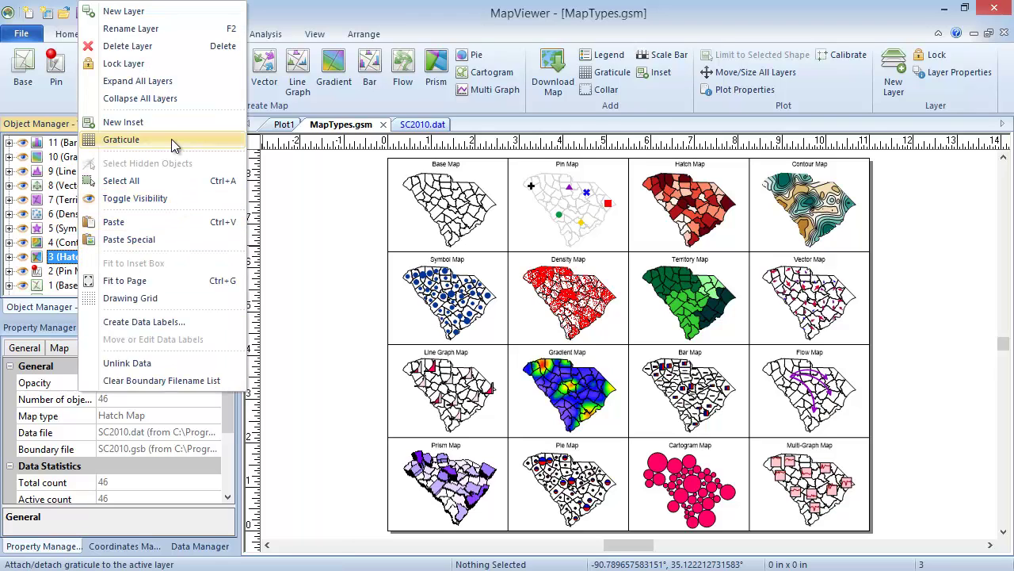
{"action": "left_click", "coordinate": [292, 199]}
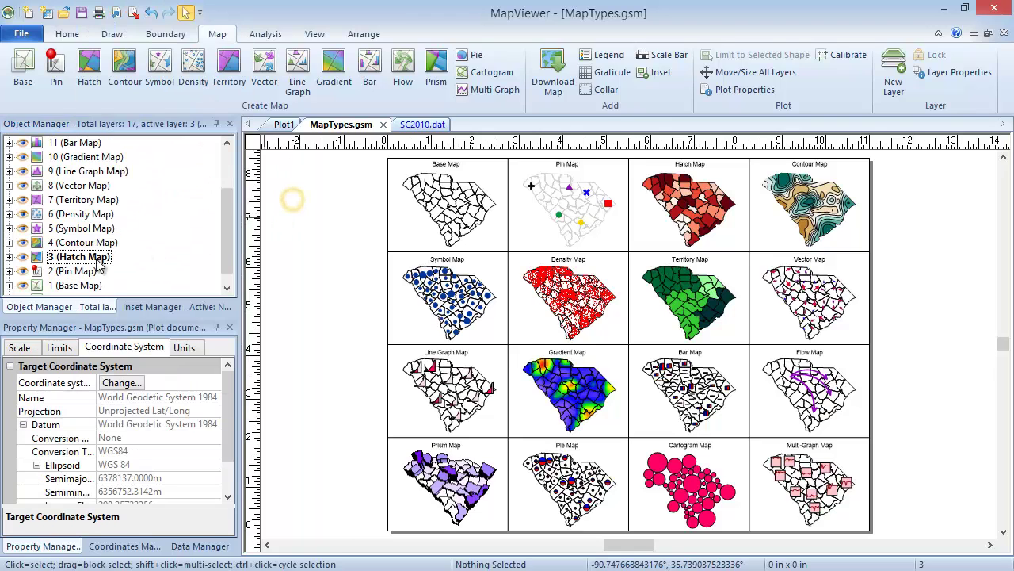
{"action": "left_click", "coordinate": [77, 258]}
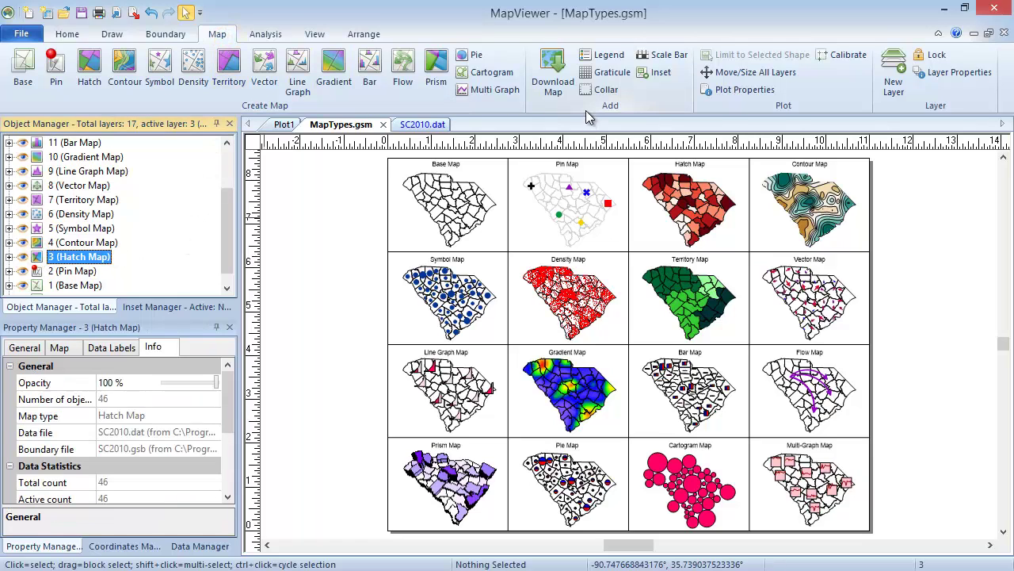
{"action": "left_click", "coordinate": [617, 78]}
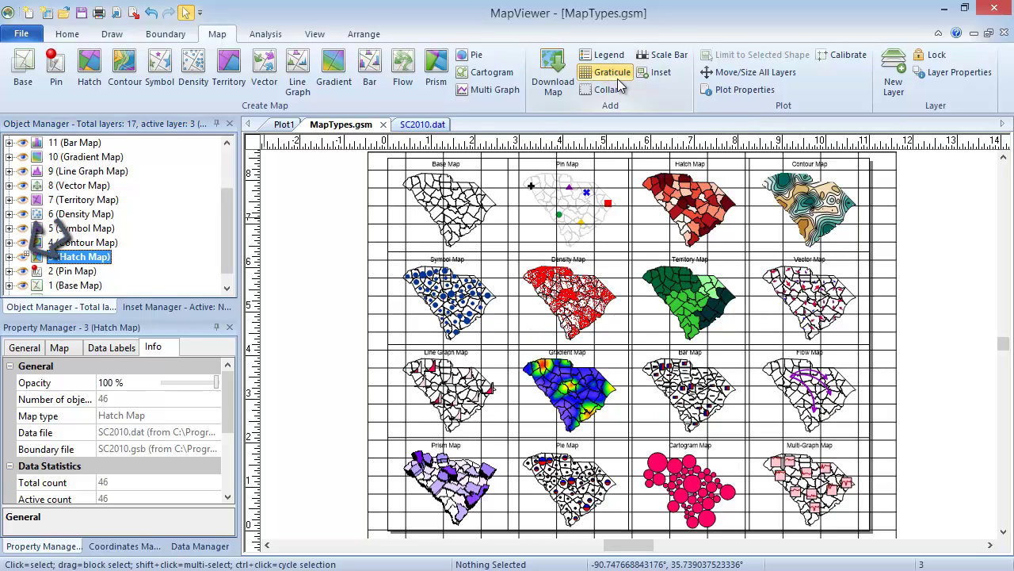
{"action": "left_click", "coordinate": [616, 76]}
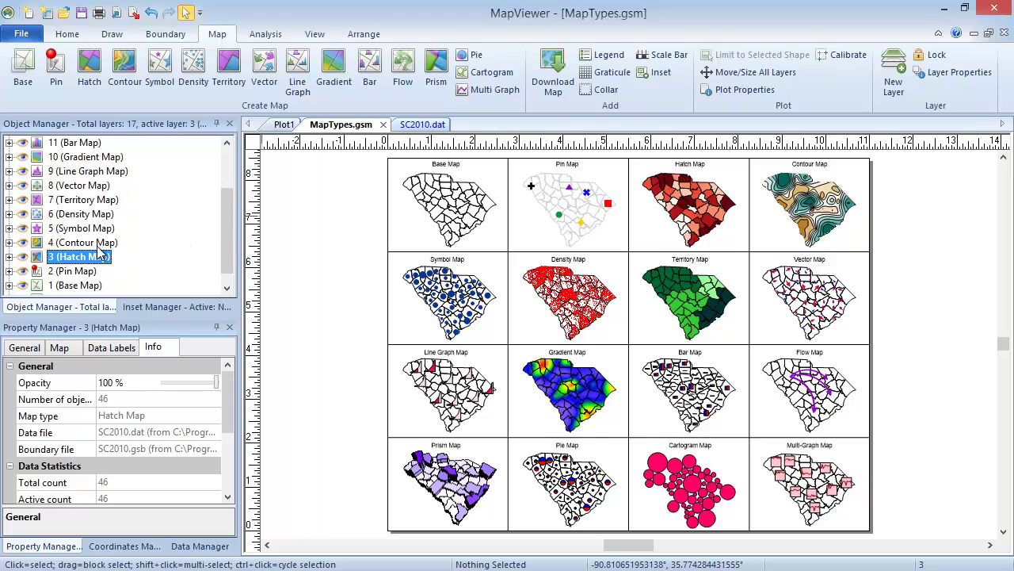
Expand the Hatch Map layer, try to lock polygon 45001, and collapse the layer.
{"action": "left_click", "coordinate": [9, 258]}
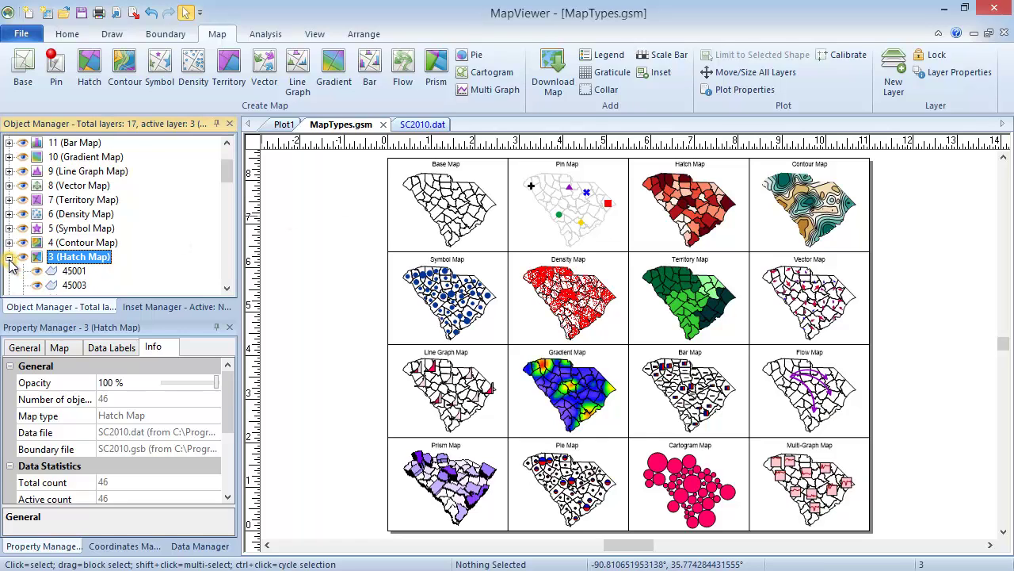
{"action": "left_click", "coordinate": [77, 273]}
{"action": "right_click", "coordinate": [77, 272]}
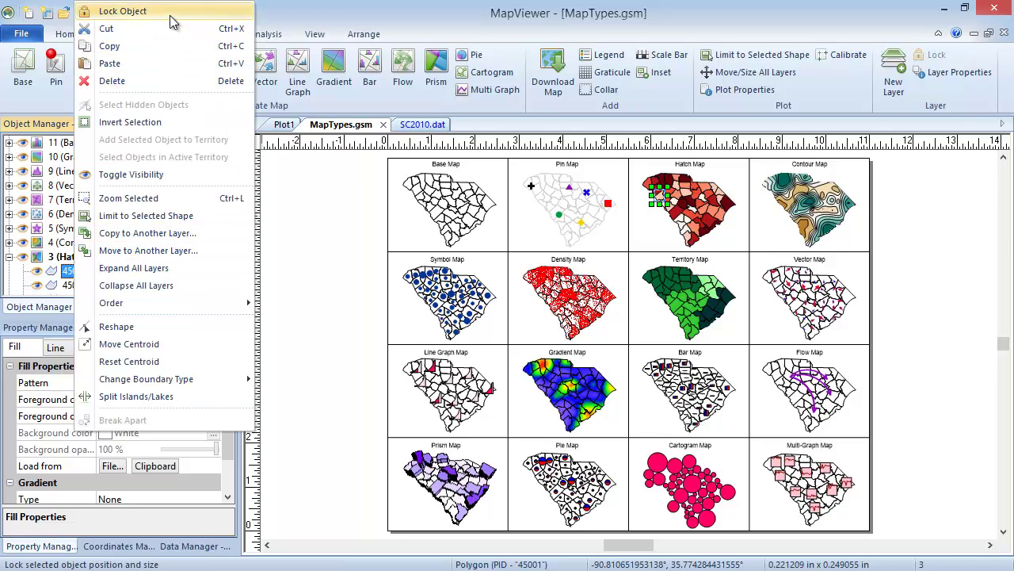
{"action": "left_click", "coordinate": [287, 273]}
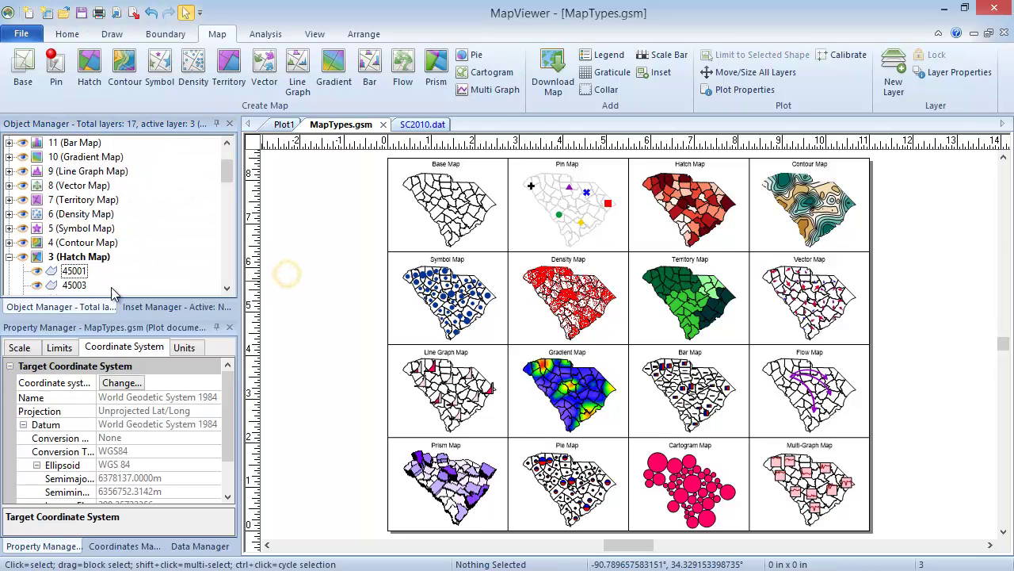
{"action": "left_click", "coordinate": [71, 271]}
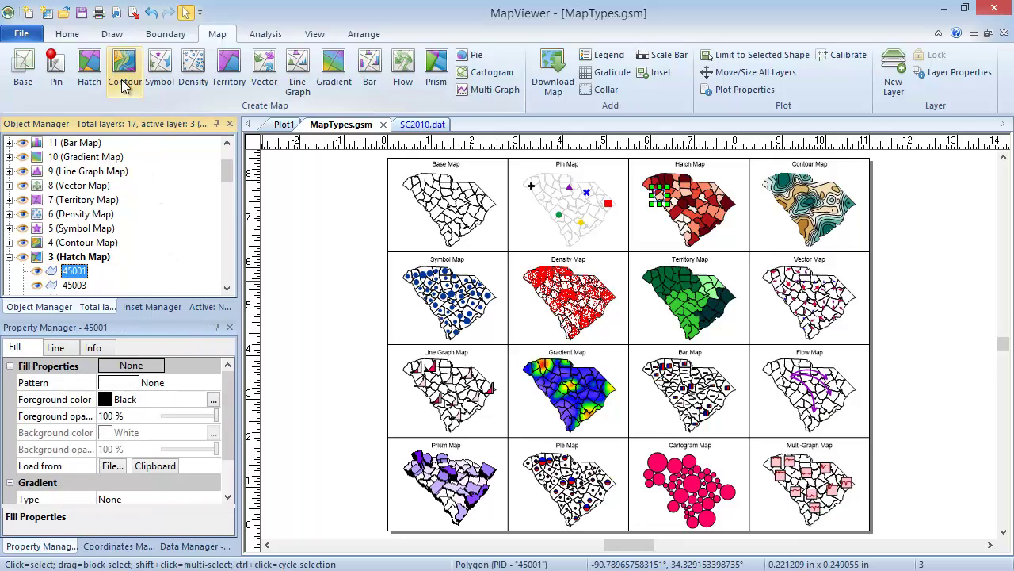
{"action": "left_click", "coordinate": [113, 36]}
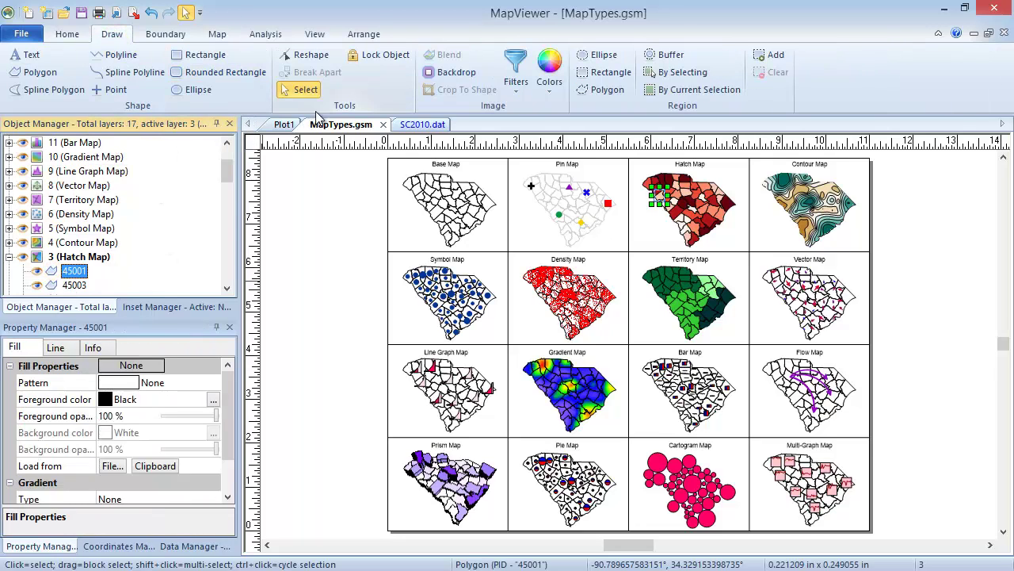
{"action": "left_click", "coordinate": [399, 55]}
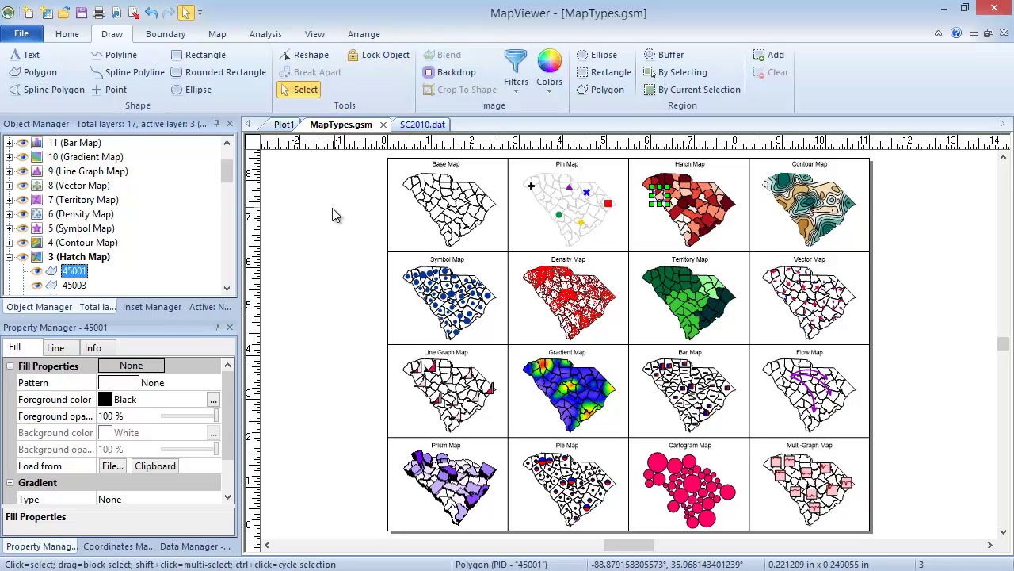
{"action": "left_click", "coordinate": [8, 257]}
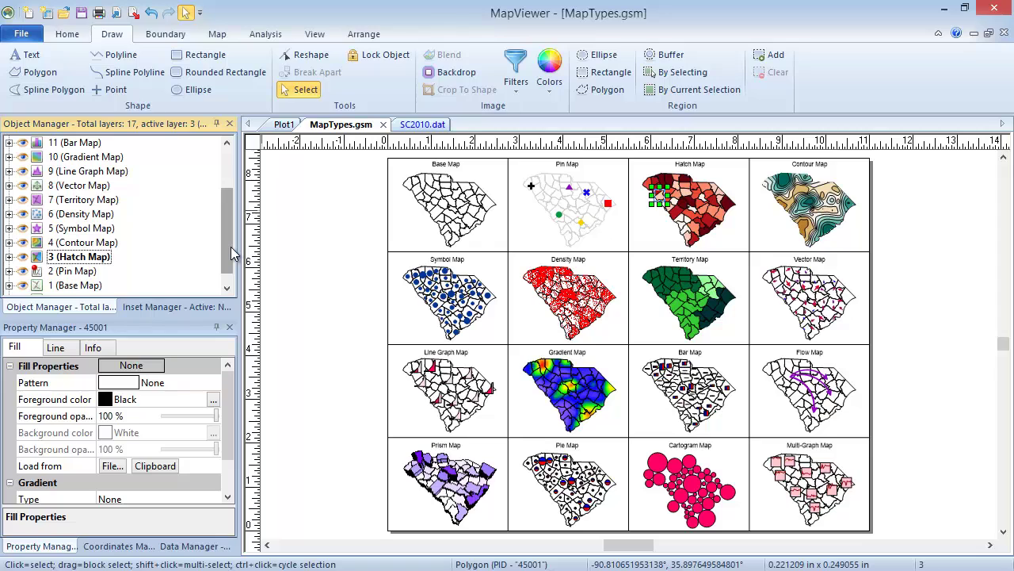
Create a new layer in the MapTypes.gsm plot and select it in the layer list.
{"action": "right_click", "coordinate": [177, 221]}
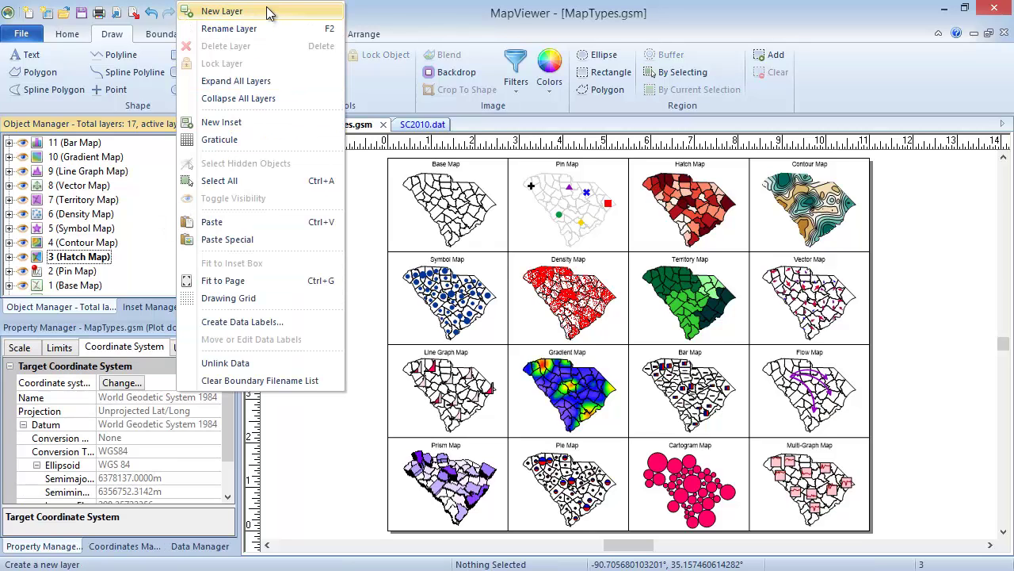
{"action": "left_click", "coordinate": [369, 218]}
{"action": "left_click", "coordinate": [217, 34]}
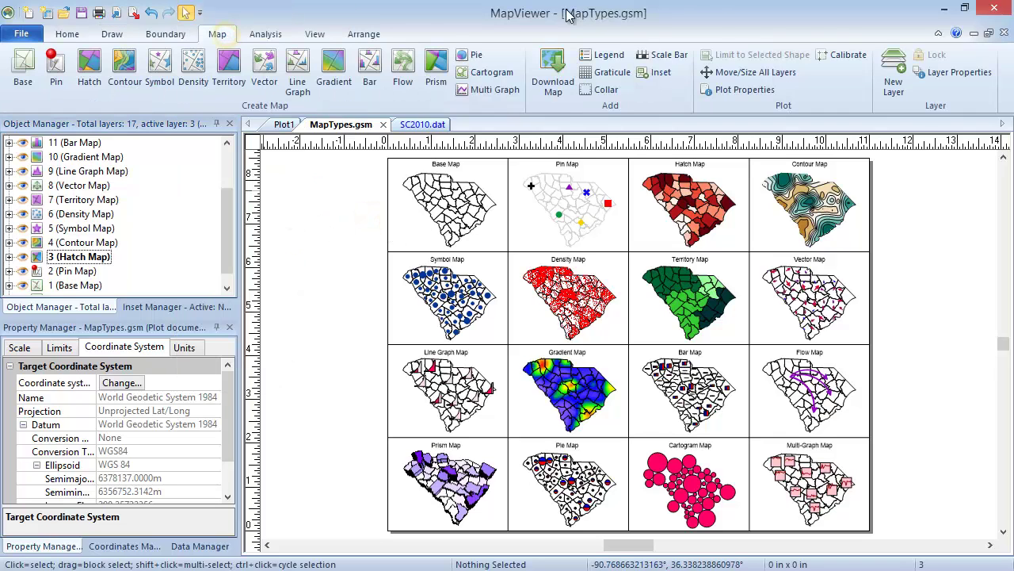
{"action": "left_click", "coordinate": [889, 88]}
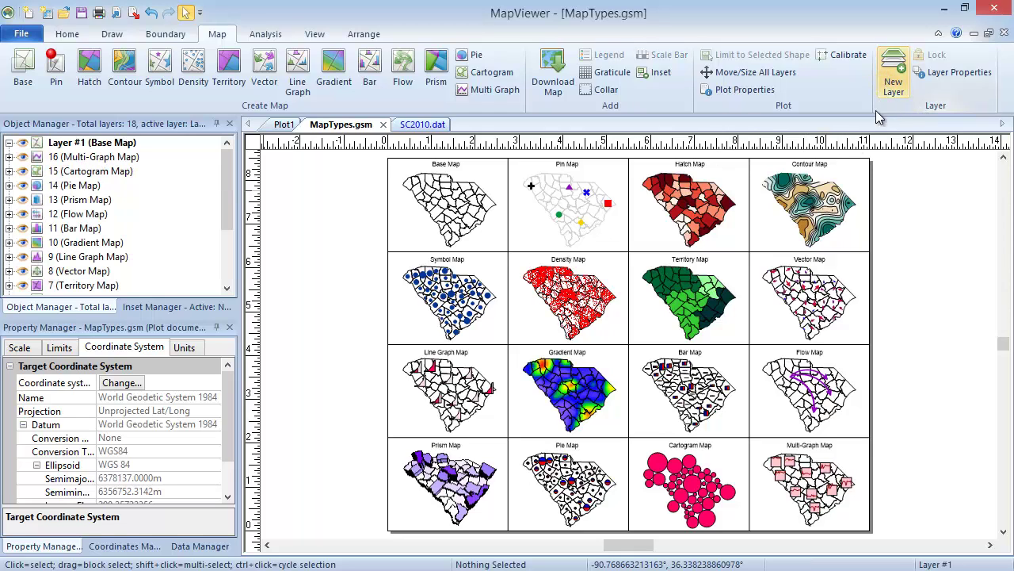
{"action": "left_click", "coordinate": [130, 144]}
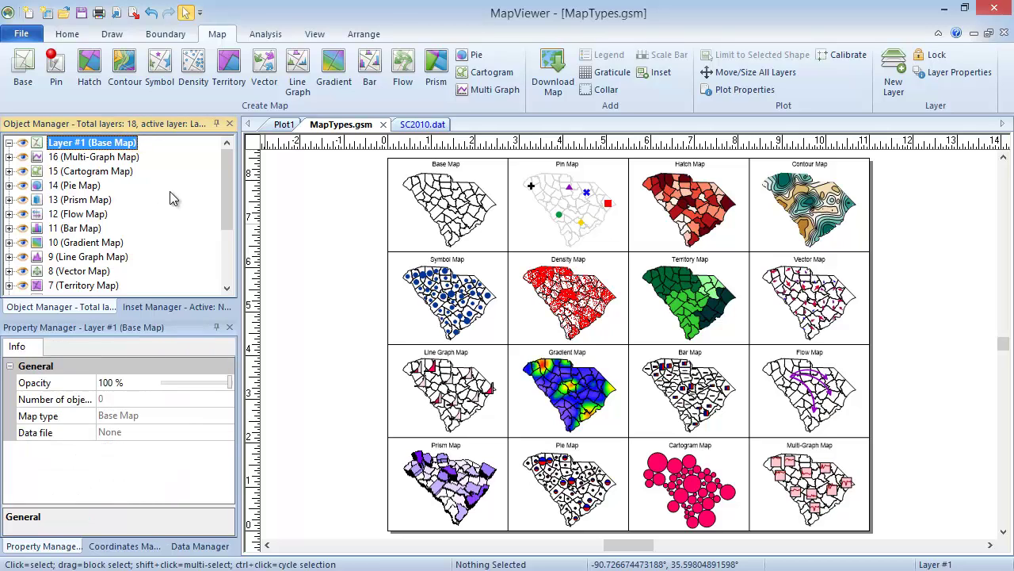
Delete the newly created empty base layer and return to the plot's properties.
{"action": "key", "text": "Delete"}
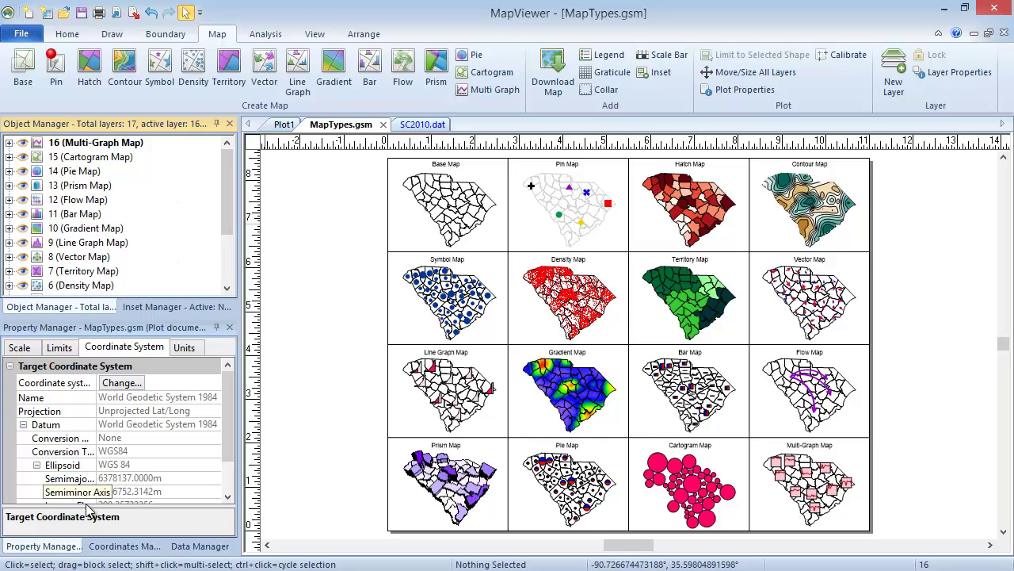
{"action": "left_click", "coordinate": [77, 545]}
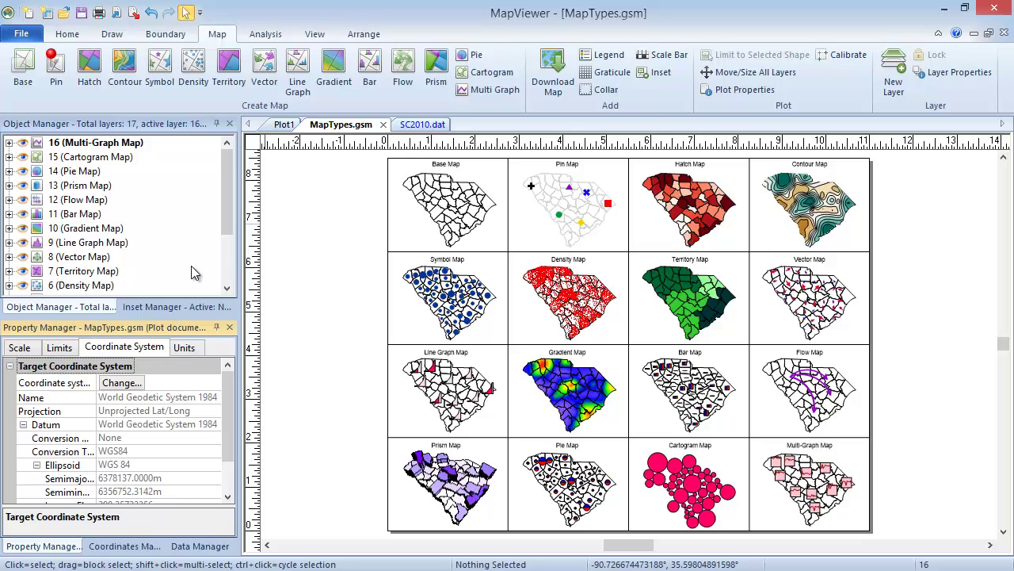
Expand the Pin Map layer, view the properties of point 45003 and polygon 45001, and collapse the layer.
{"action": "scroll", "coordinate": [22, 289], "scroll_direction": "down", "scroll_amount": 2}
{"action": "left_click", "coordinate": [9, 257]}
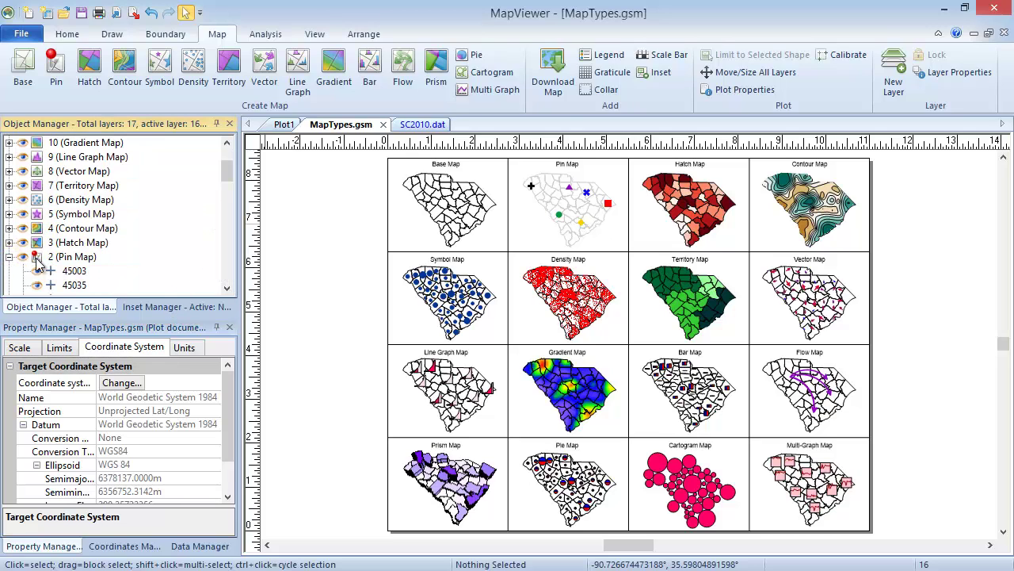
{"action": "left_click_drag", "start_coordinate": [221, 175], "coordinate": [224, 196]}
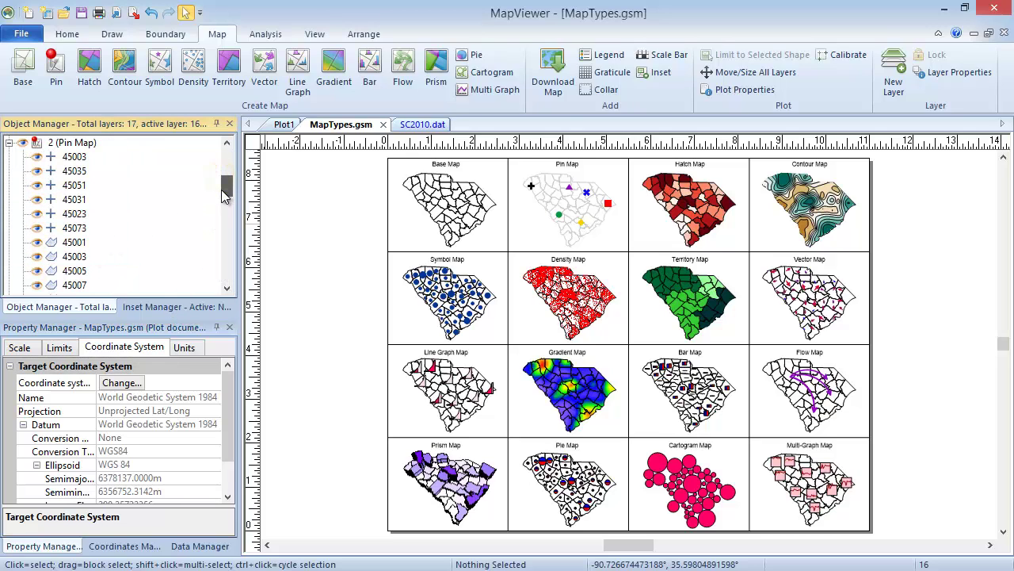
{"action": "left_click", "coordinate": [75, 157]}
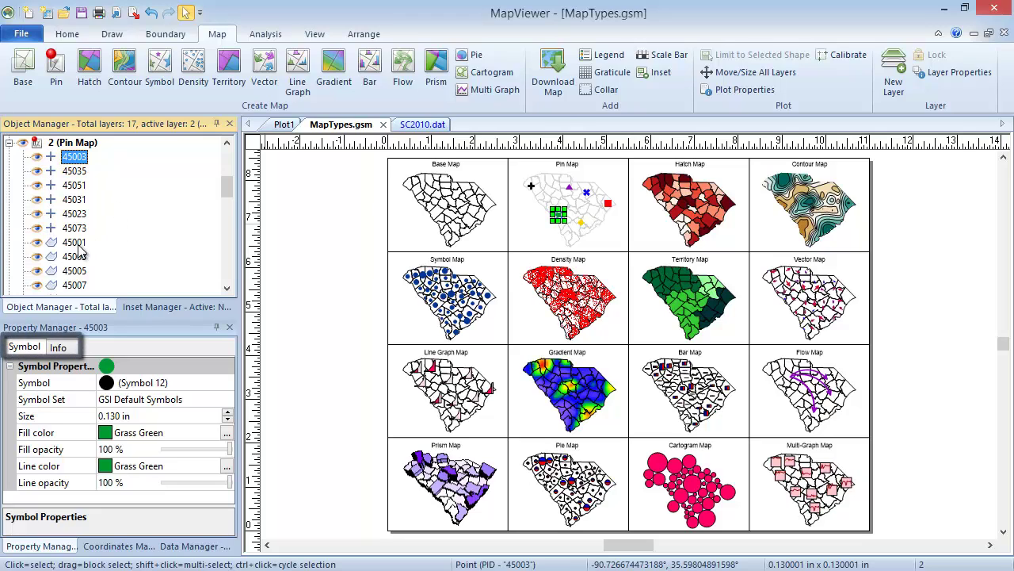
{"action": "left_click", "coordinate": [120, 242]}
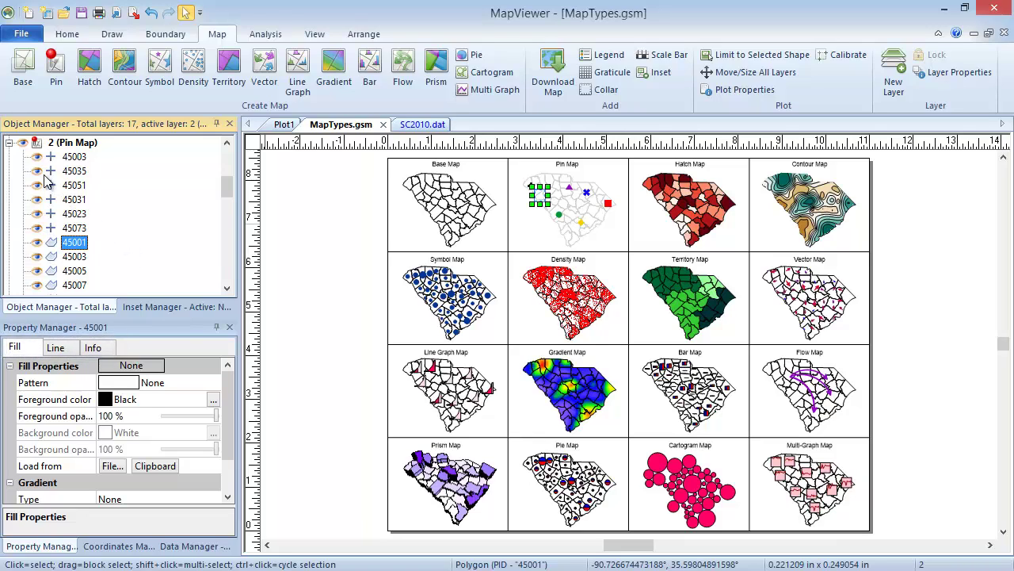
{"action": "left_click", "coordinate": [9, 144]}
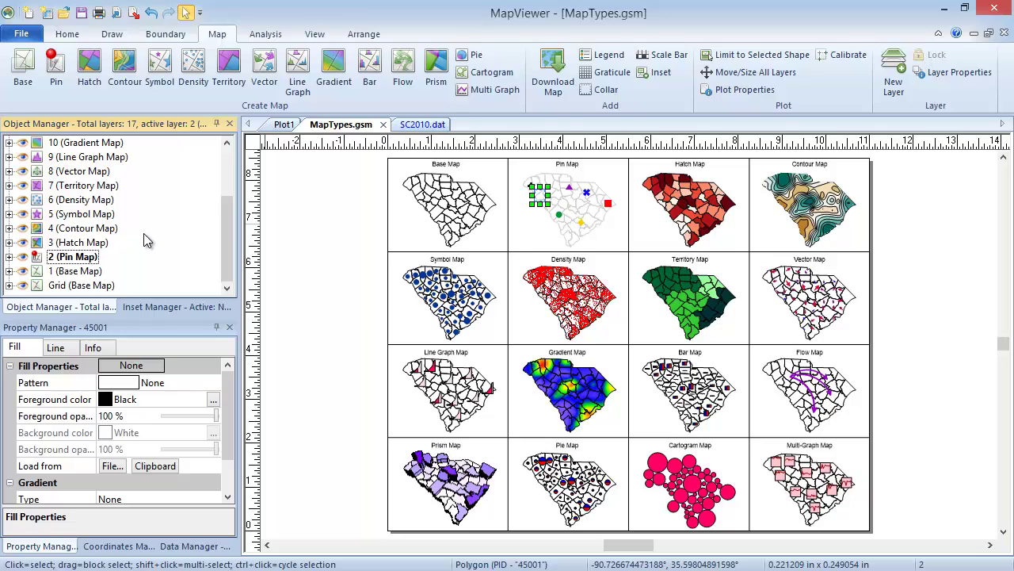
Give polygon 45001 in the Hatch Map layer a Diagonal Cross fill pattern with a Red foreground color.
{"action": "left_click", "coordinate": [8, 243]}
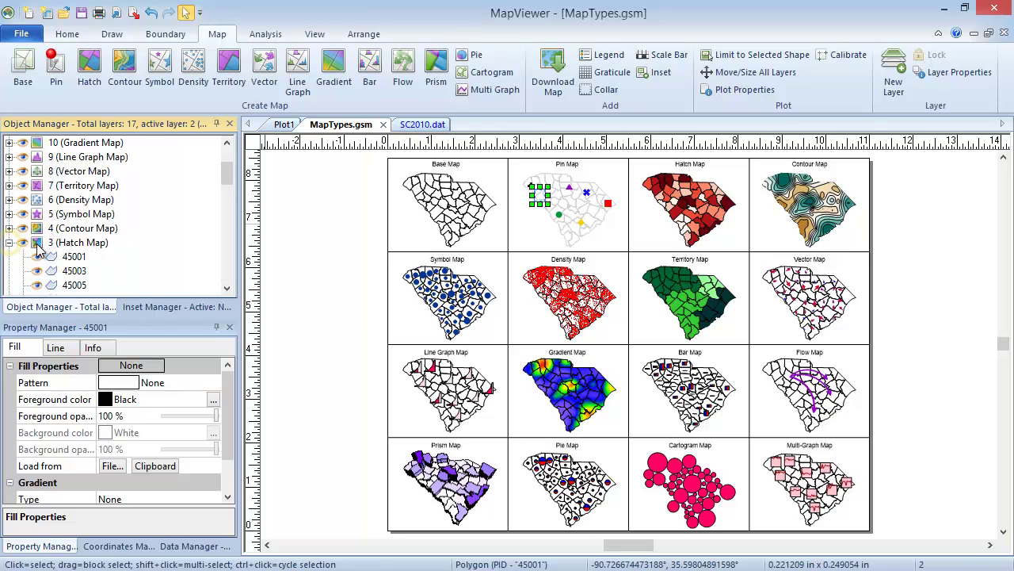
{"action": "left_click_drag", "start_coordinate": [226, 186], "coordinate": [226, 201]}
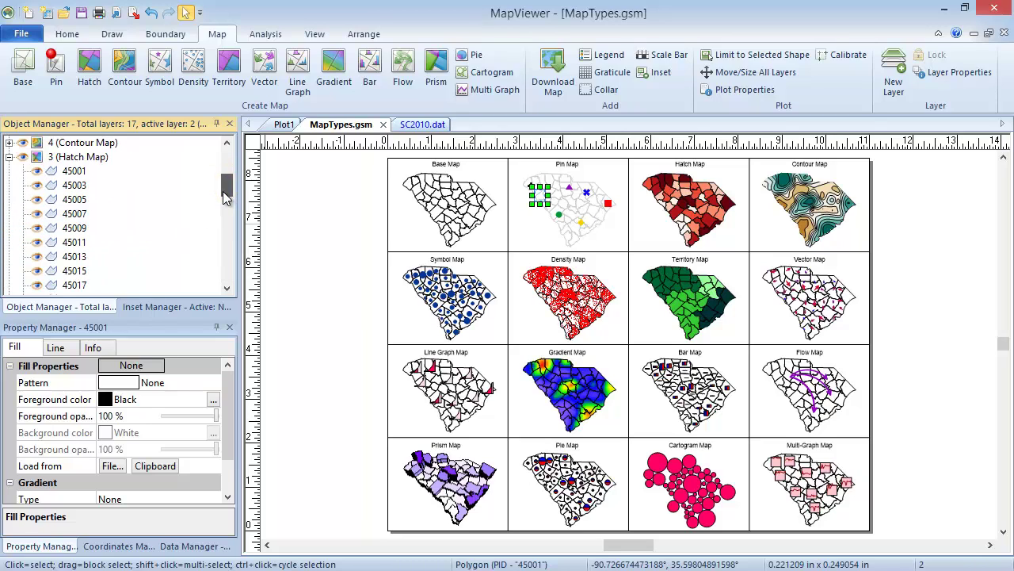
{"action": "left_click", "coordinate": [75, 171]}
{"action": "left_click", "coordinate": [43, 361]}
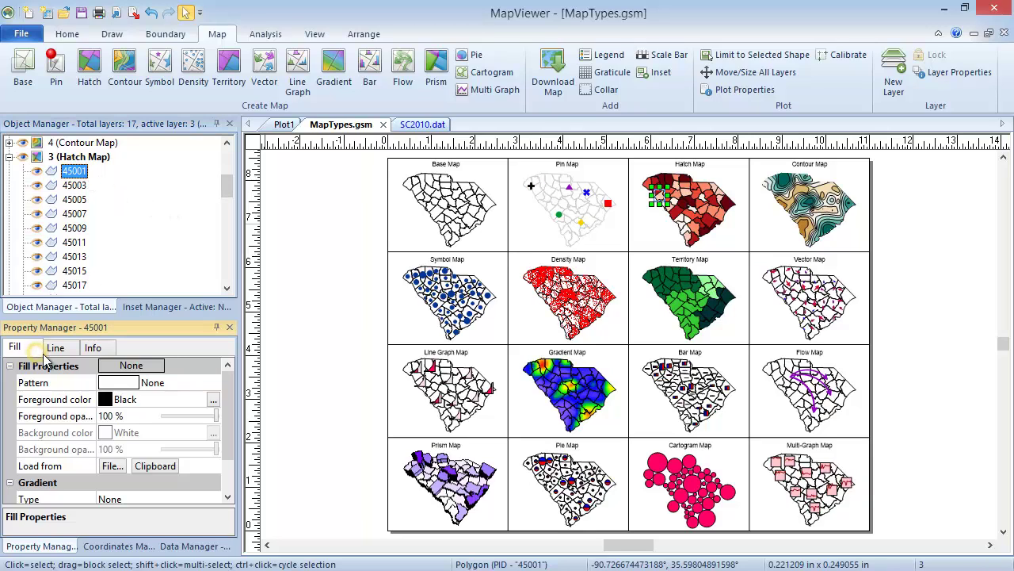
{"action": "left_click", "coordinate": [158, 385]}
{"action": "left_click", "coordinate": [220, 446]}
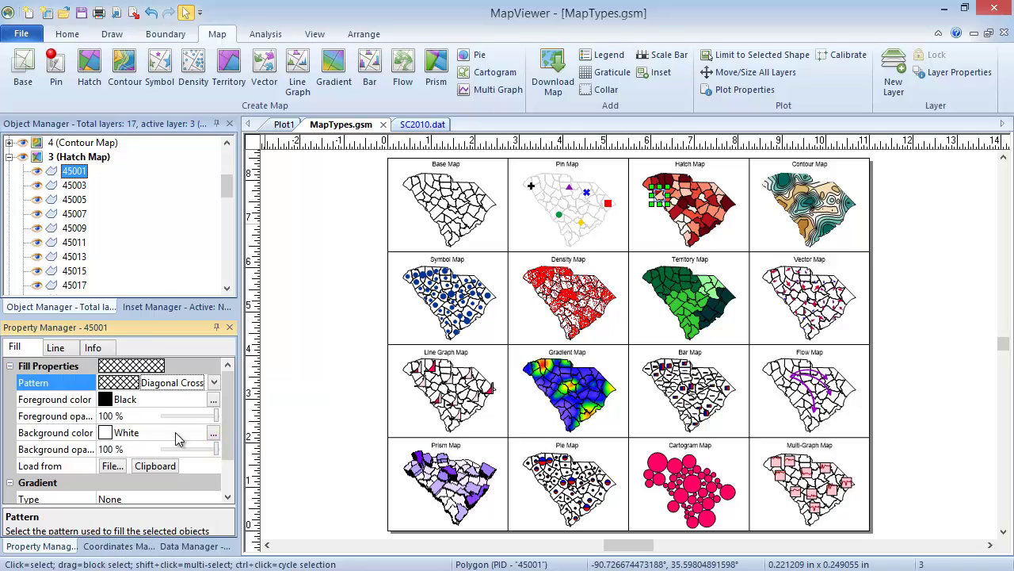
{"action": "left_click", "coordinate": [150, 399]}
{"action": "left_click", "coordinate": [188, 442]}
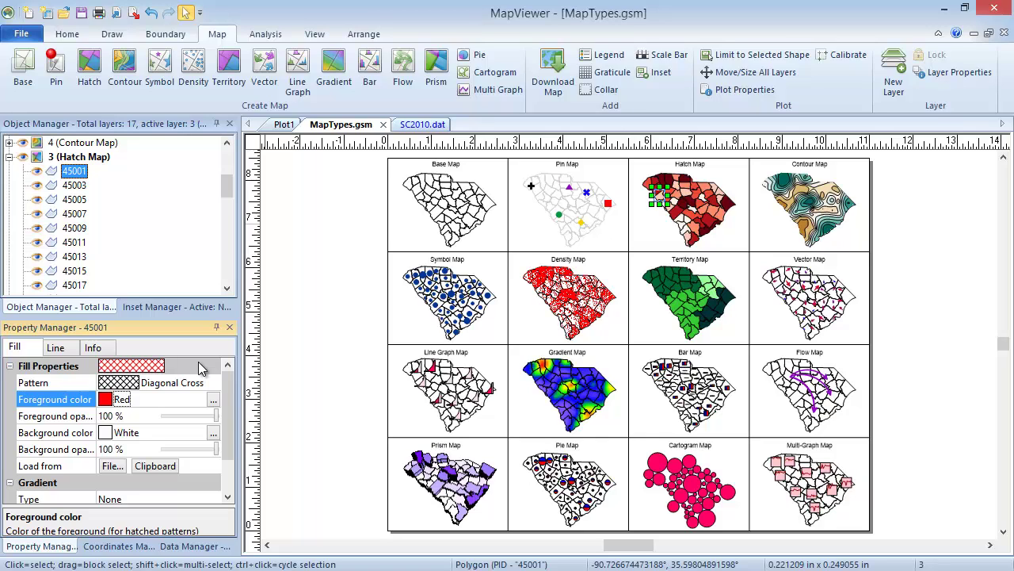
{"action": "left_click", "coordinate": [201, 368]}
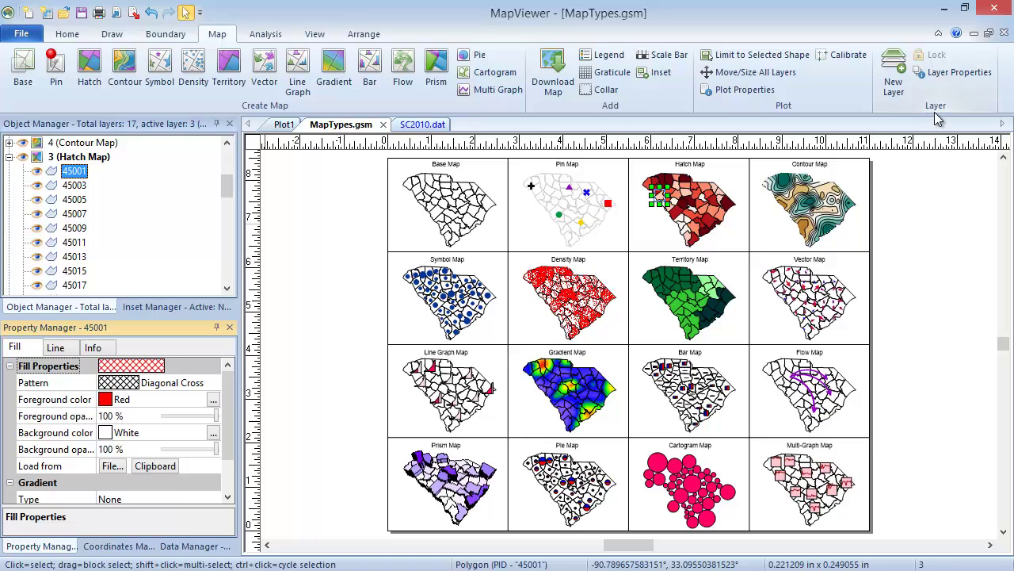
Change the Hatch Map layer's class fill colors to the white-to-black grayscale foreground spectrum.
{"action": "left_click", "coordinate": [945, 70]}
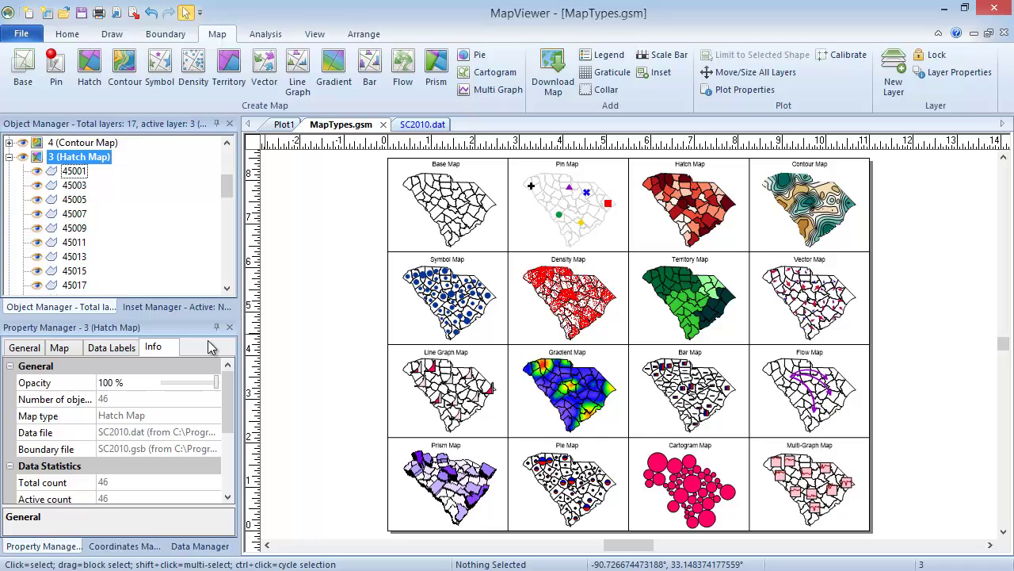
{"action": "left_click", "coordinate": [68, 349]}
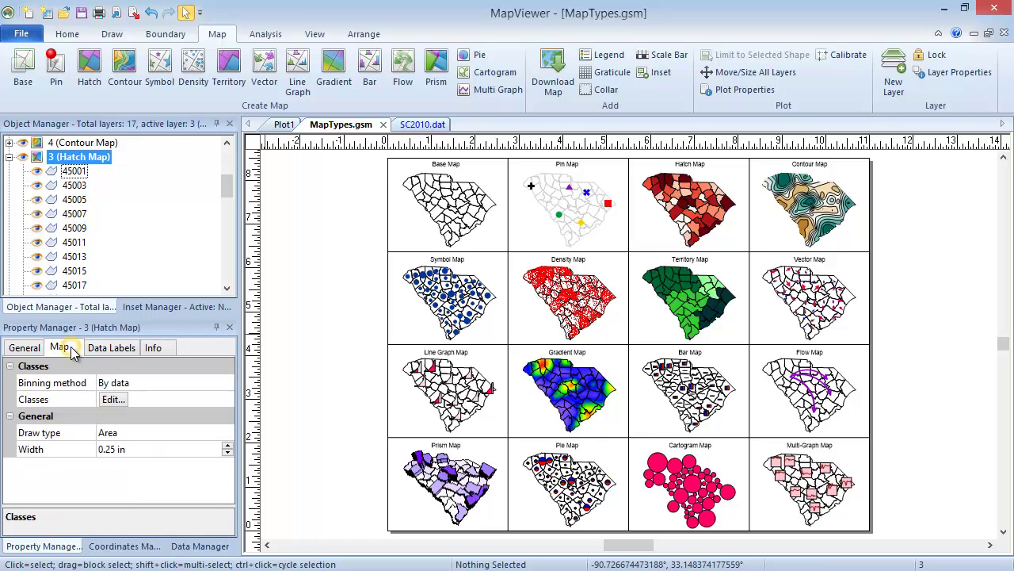
{"action": "left_click", "coordinate": [113, 400]}
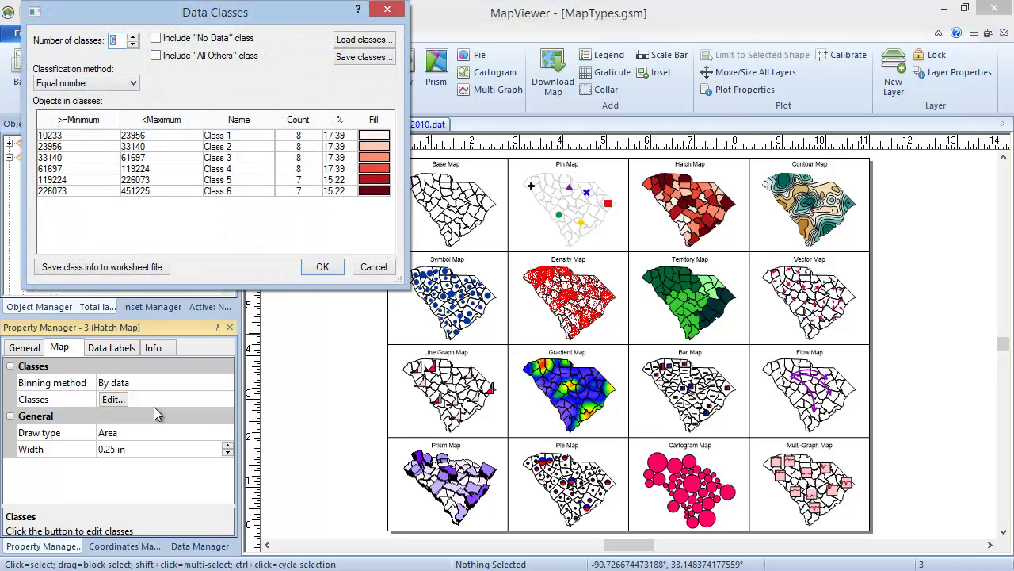
{"action": "left_click", "coordinate": [373, 119]}
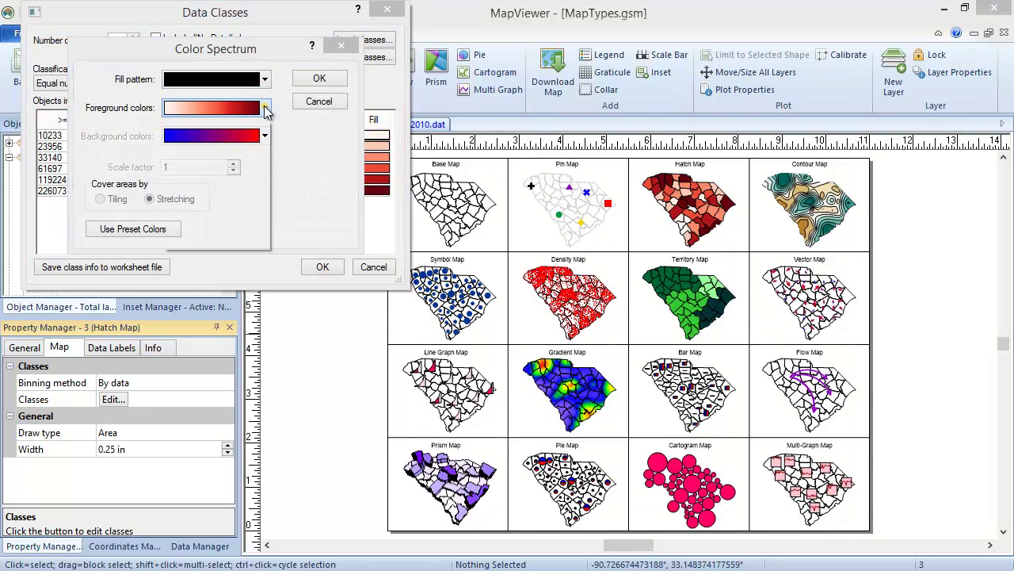
{"action": "left_click", "coordinate": [265, 107]}
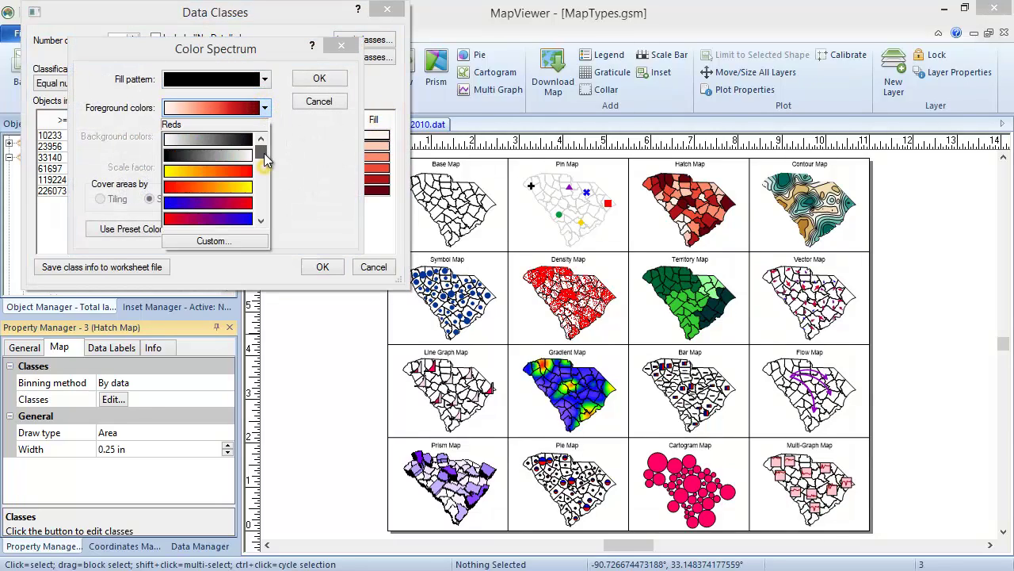
{"action": "left_click", "coordinate": [226, 144]}
{"action": "left_click", "coordinate": [318, 78]}
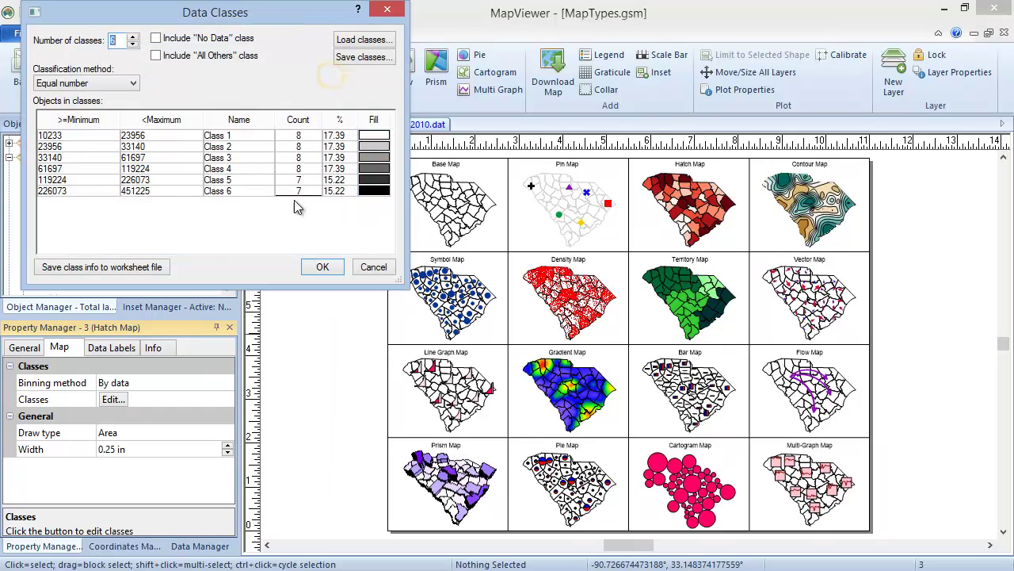
{"action": "left_click", "coordinate": [318, 268]}
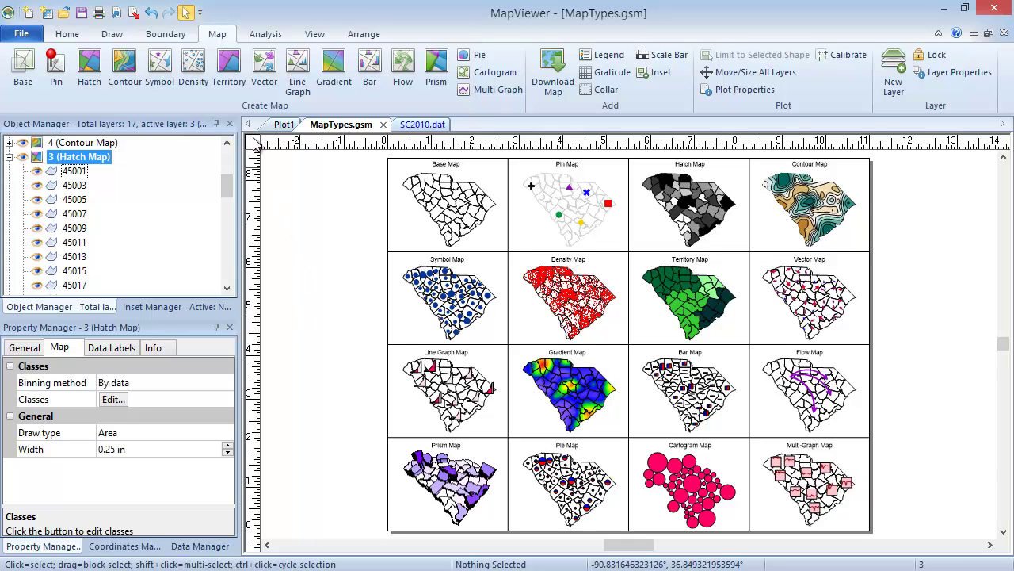
Display the plot properties of MapTypes.gsm.
{"action": "left_click", "coordinate": [227, 31]}
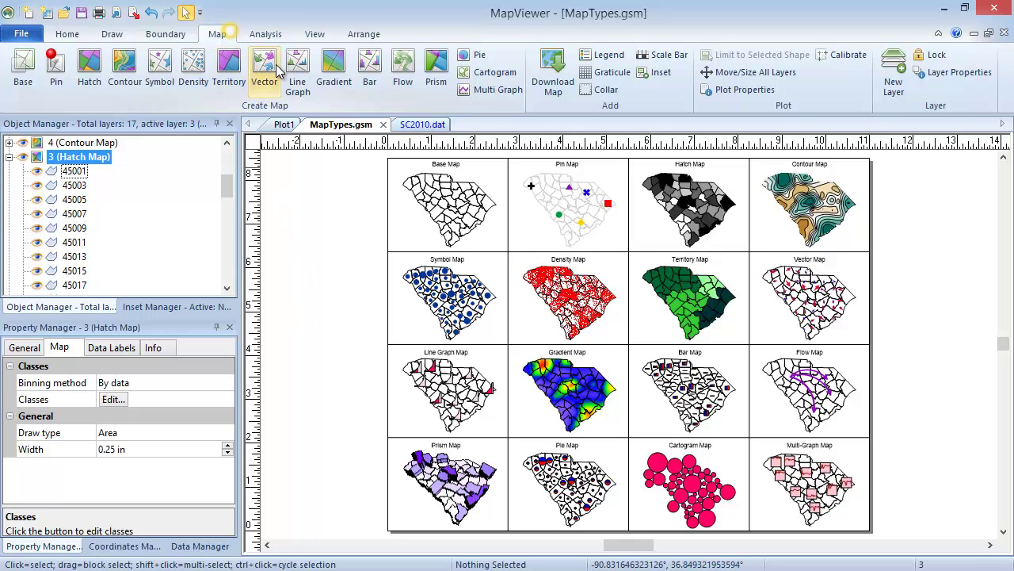
{"action": "left_click", "coordinate": [741, 94]}
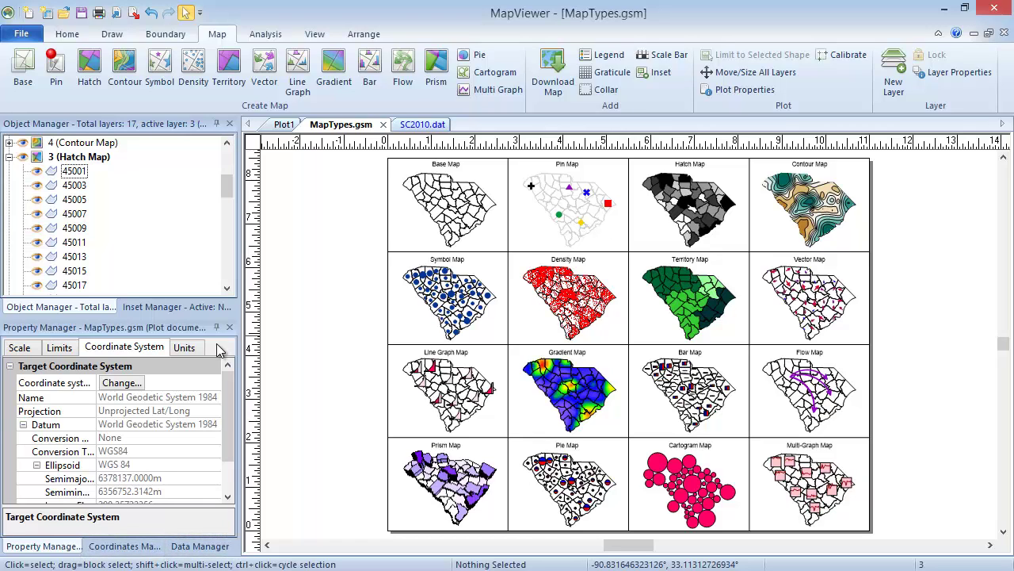
Create an inset fitted to the entire drawing, remove it again, and return to the layer list.
{"action": "left_click", "coordinate": [180, 308]}
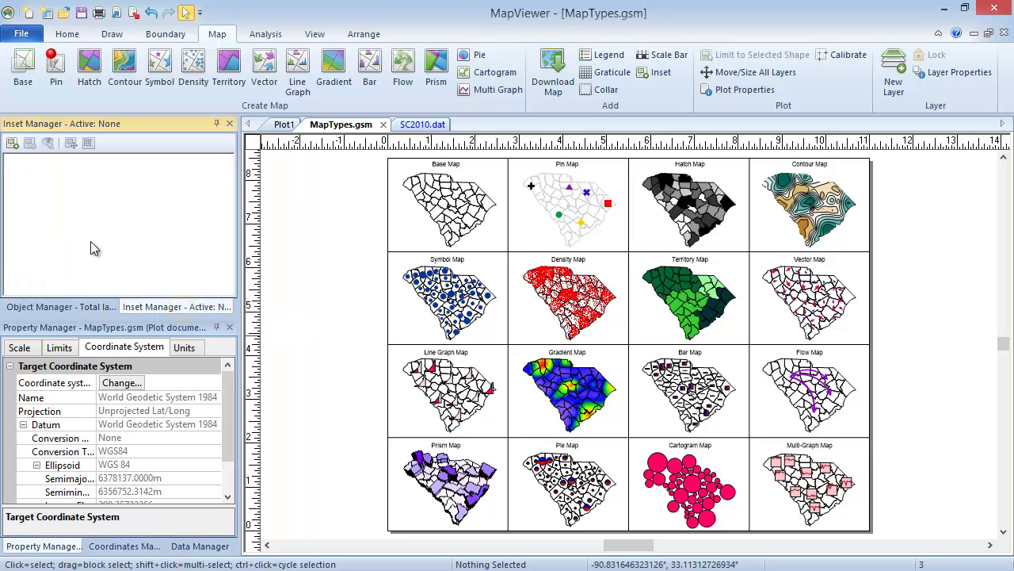
{"action": "left_click", "coordinate": [12, 143]}
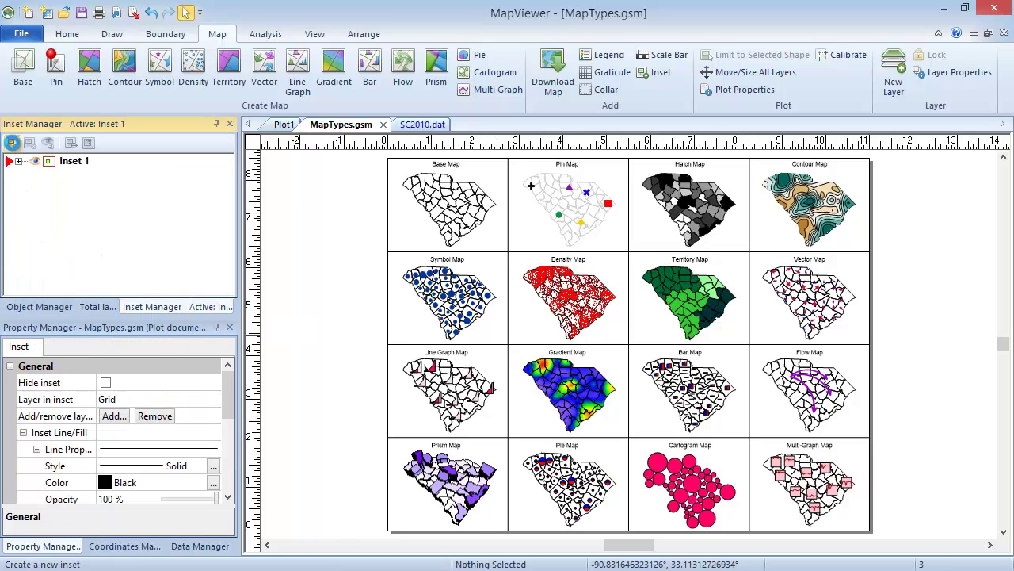
{"action": "left_click", "coordinate": [30, 163]}
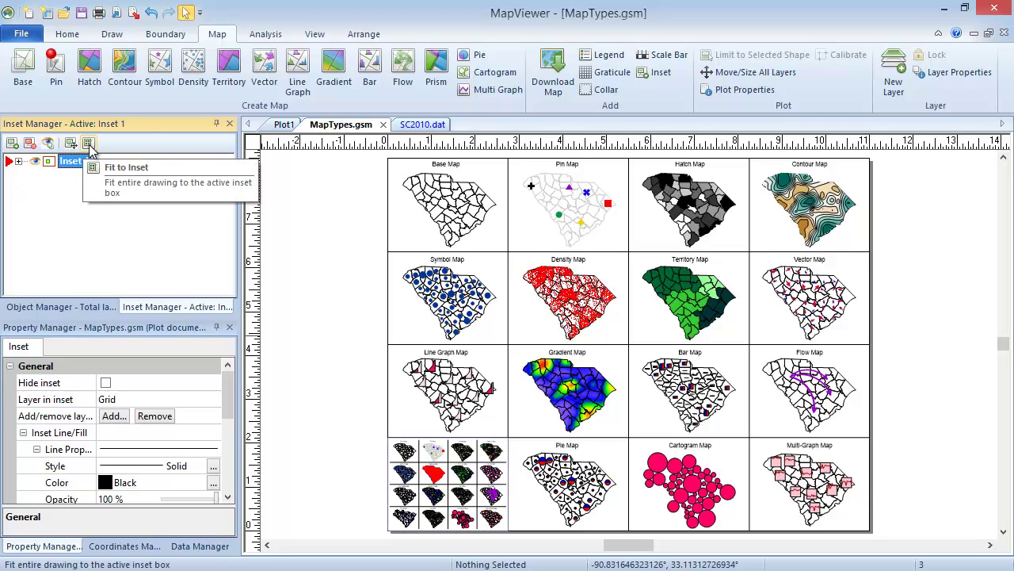
{"action": "left_click", "coordinate": [34, 148]}
{"action": "left_click", "coordinate": [87, 307]}
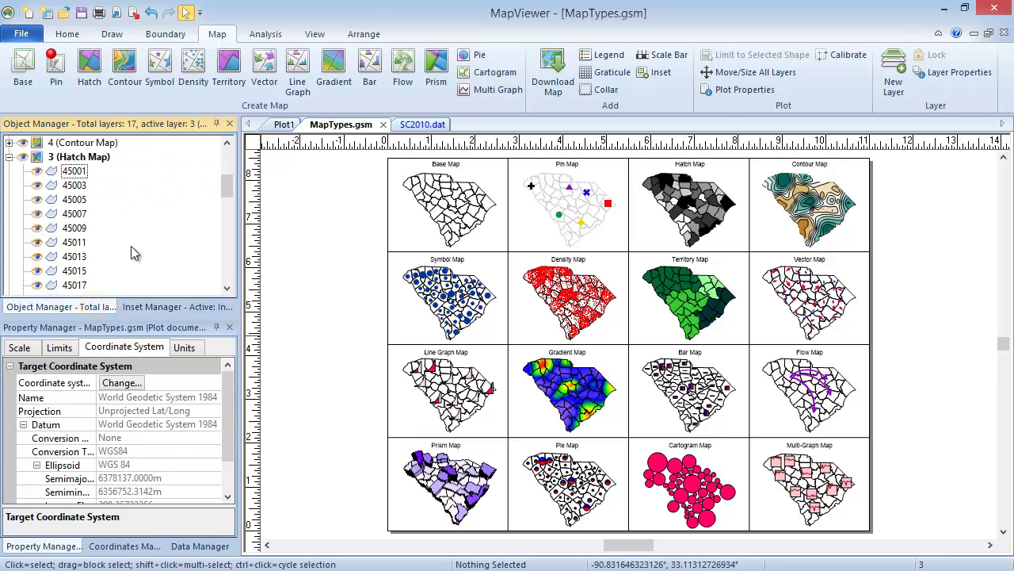
Review the coordinates, data values and statistics of polygon 45001 in the Hatch Map layer.
{"action": "left_click", "coordinate": [131, 546]}
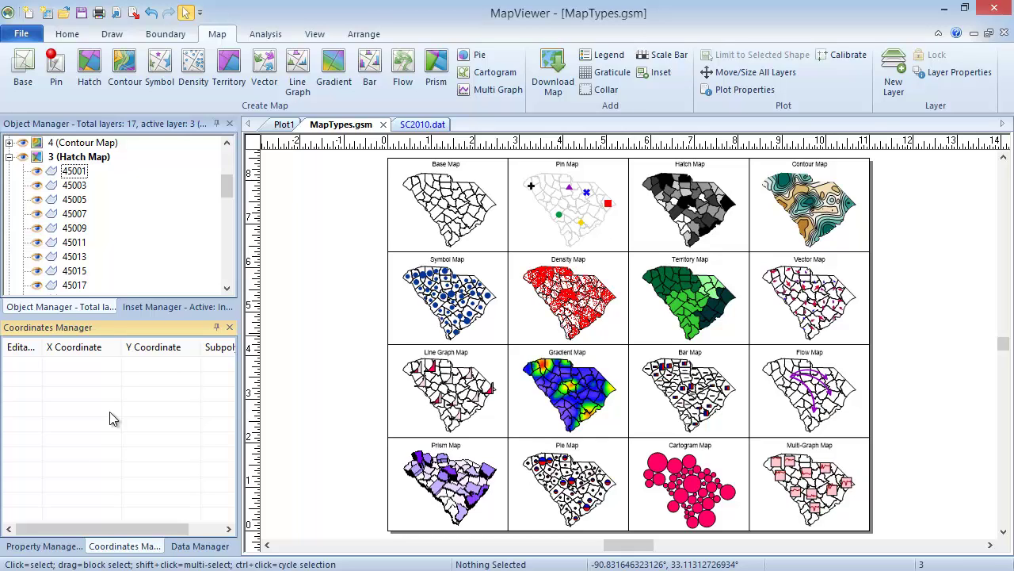
{"action": "left_click", "coordinate": [65, 172]}
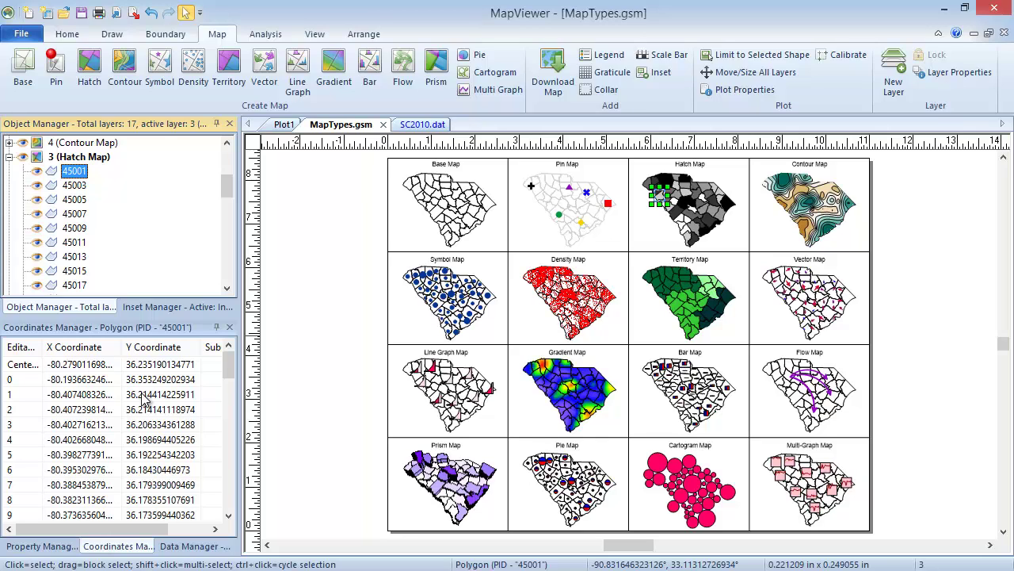
{"action": "left_click", "coordinate": [176, 546]}
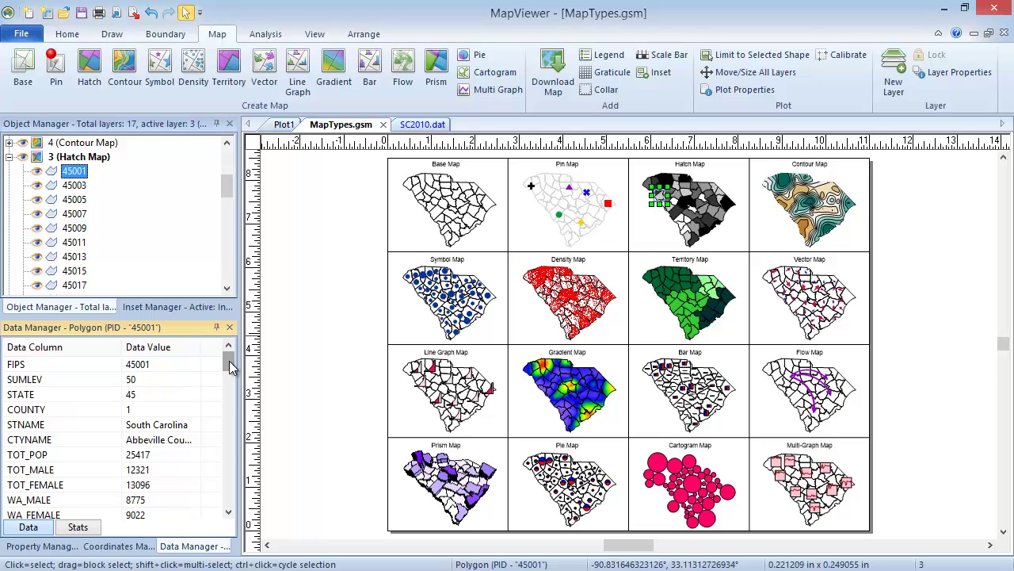
{"action": "left_click_drag", "start_coordinate": [229, 360], "coordinate": [229, 494]}
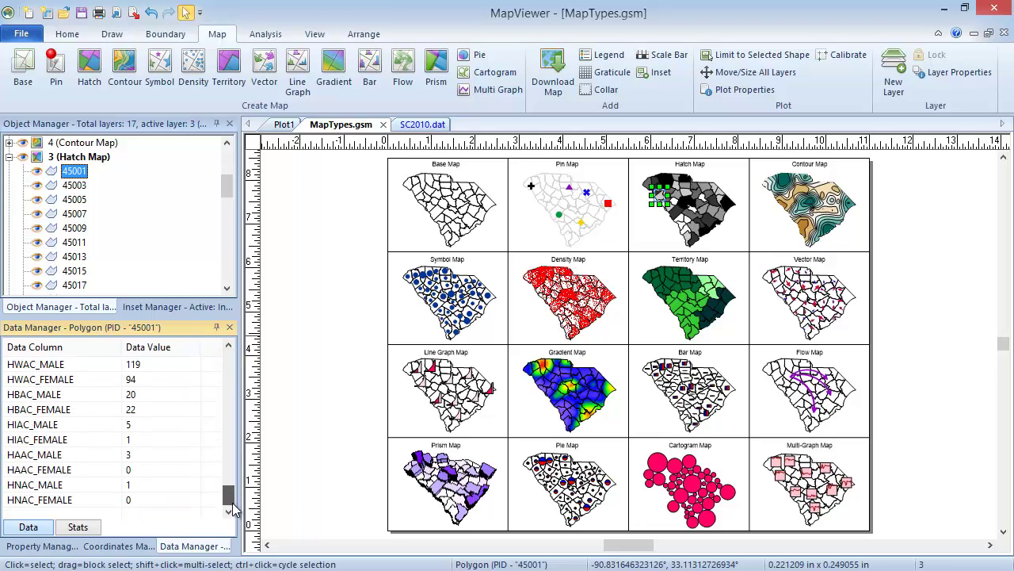
{"action": "left_click", "coordinate": [80, 531]}
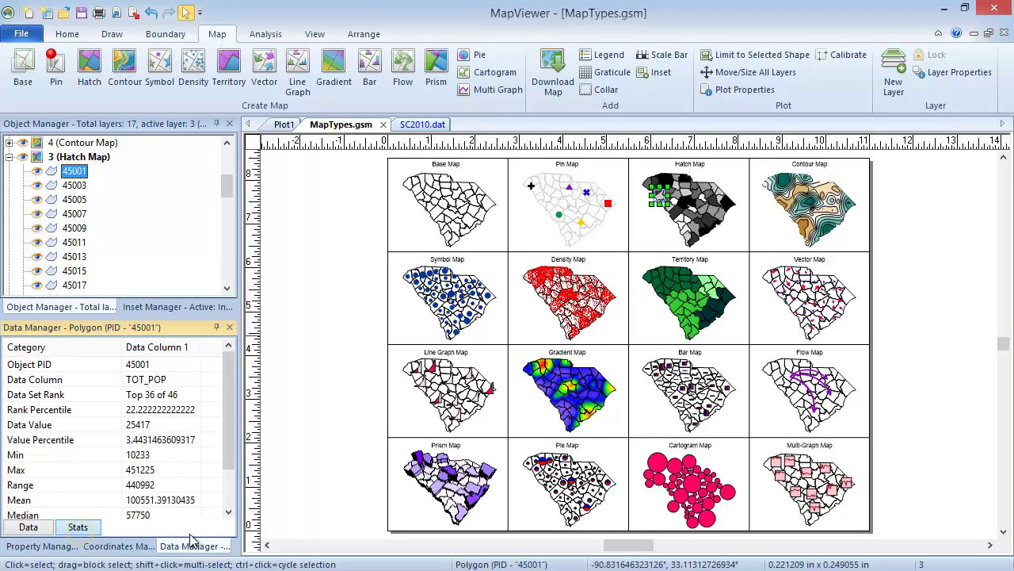